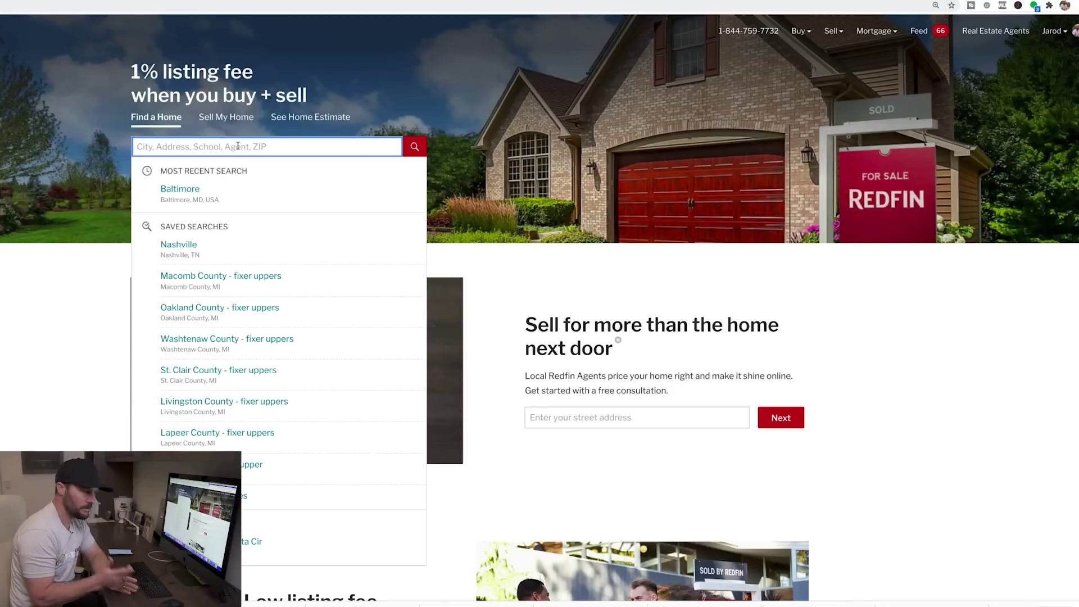
Step: Search for Lancaster, PA homes and remove the city outline from the map
{"action": "type", "text": "Lancaster"}
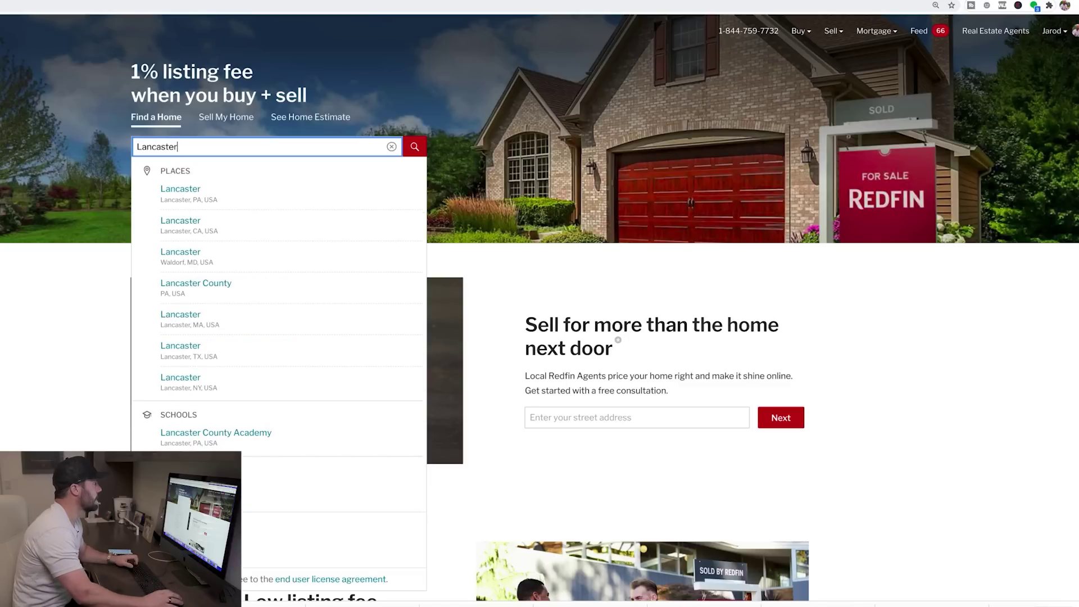
{"action": "left_click", "coordinate": [211, 188]}
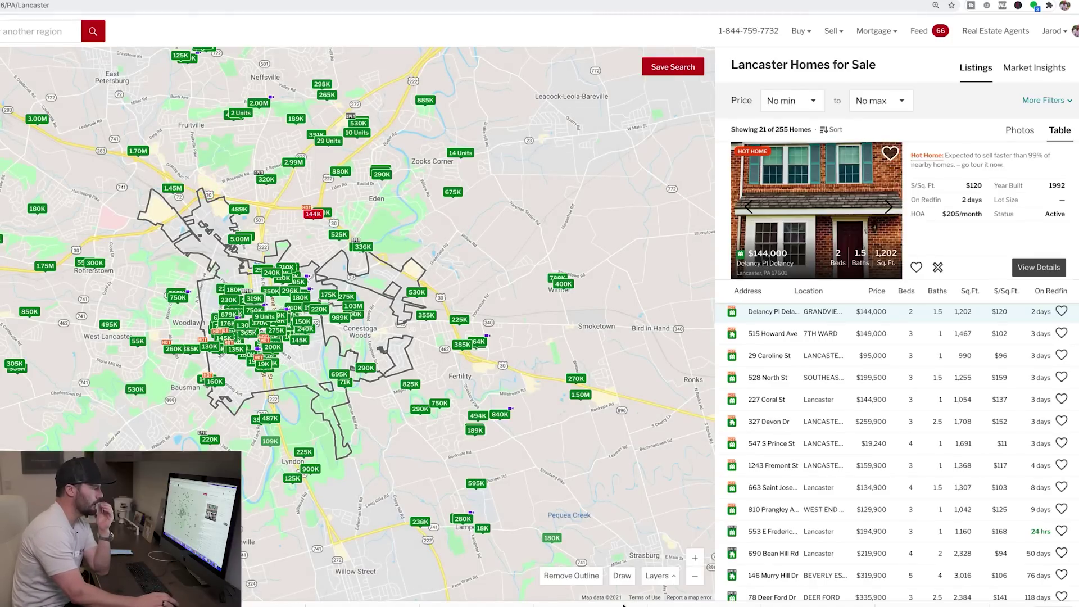
{"action": "left_click", "coordinate": [583, 579]}
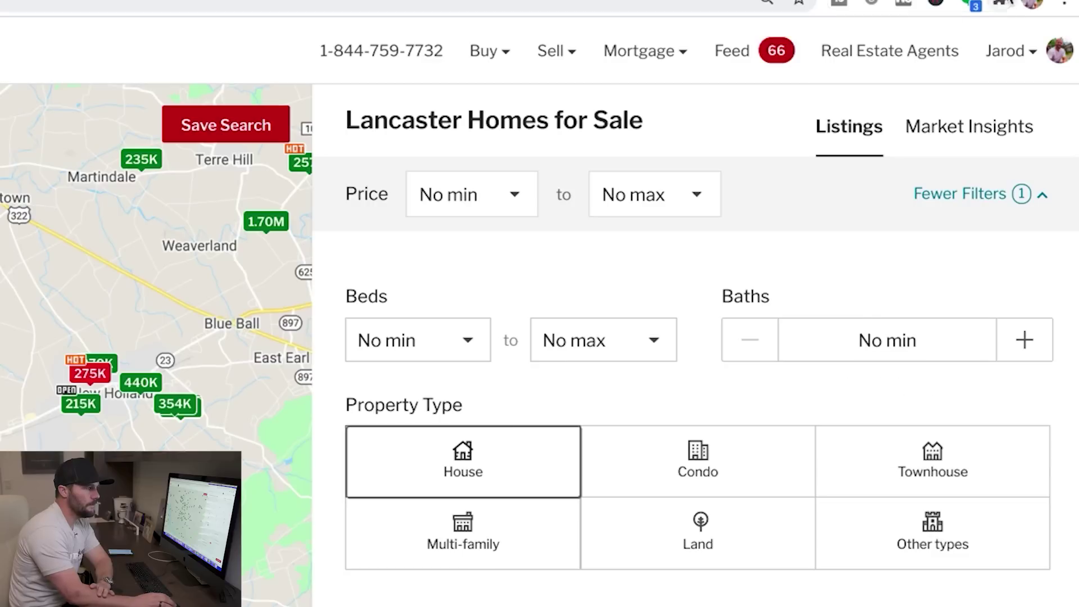
{"action": "mouse_move", "coordinate": [1053, 31]}
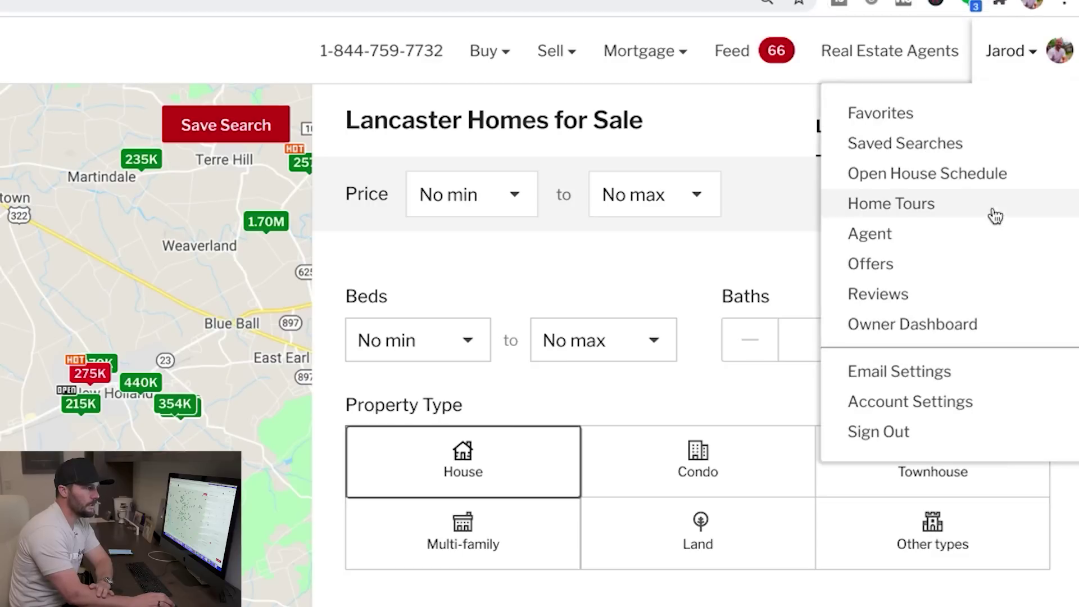
{"action": "left_click", "coordinate": [907, 212]}
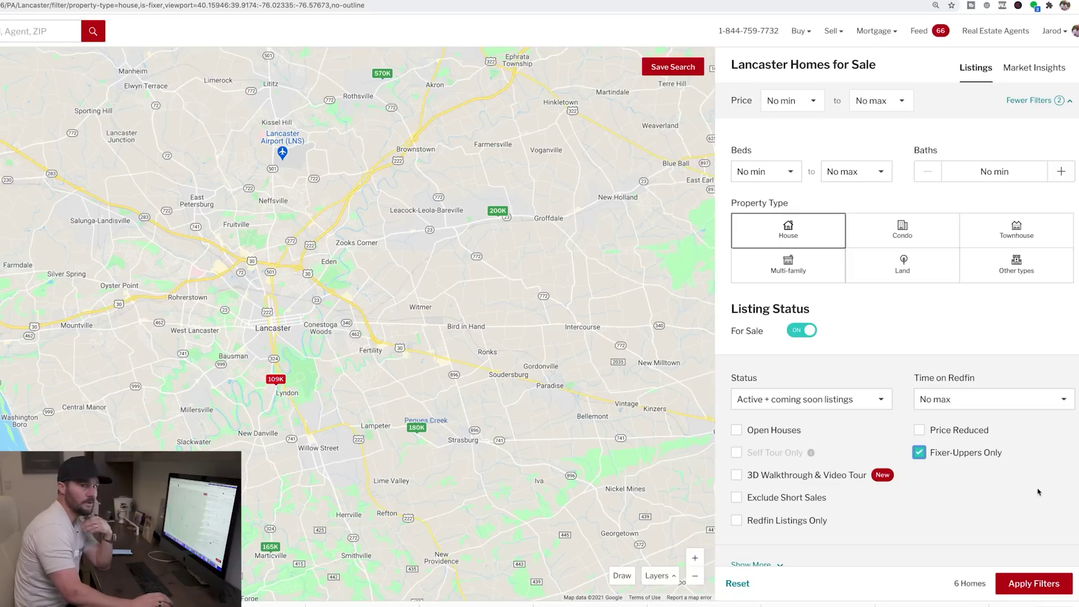
{"action": "left_click", "coordinate": [1040, 584]}
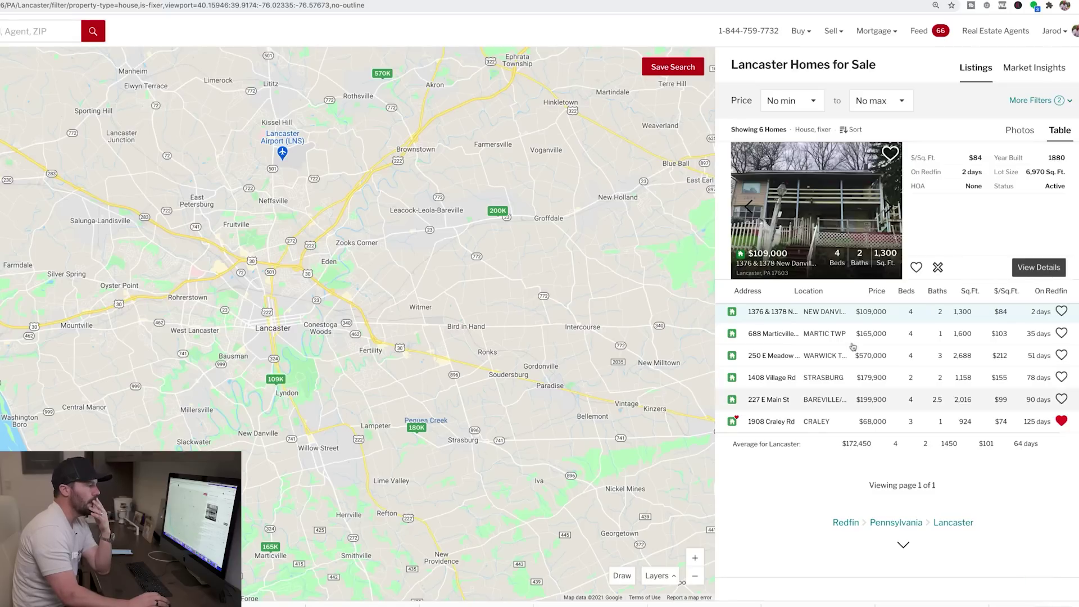
{"action": "left_click", "coordinate": [823, 336]}
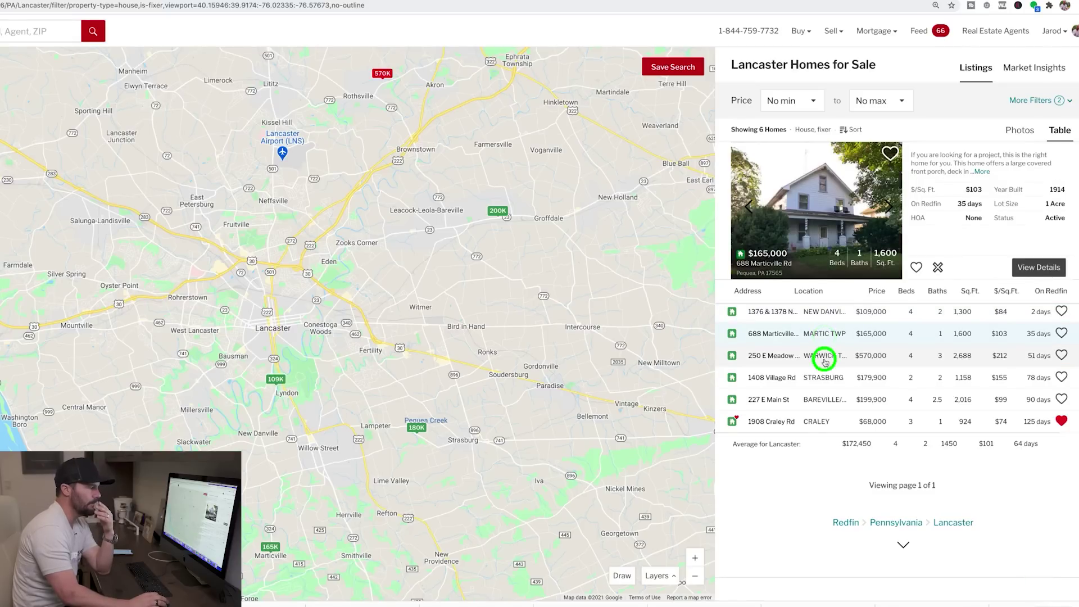
{"action": "left_click", "coordinate": [824, 357]}
{"action": "left_click", "coordinate": [824, 377]}
{"action": "left_click", "coordinate": [826, 398]}
{"action": "left_click", "coordinate": [823, 335]}
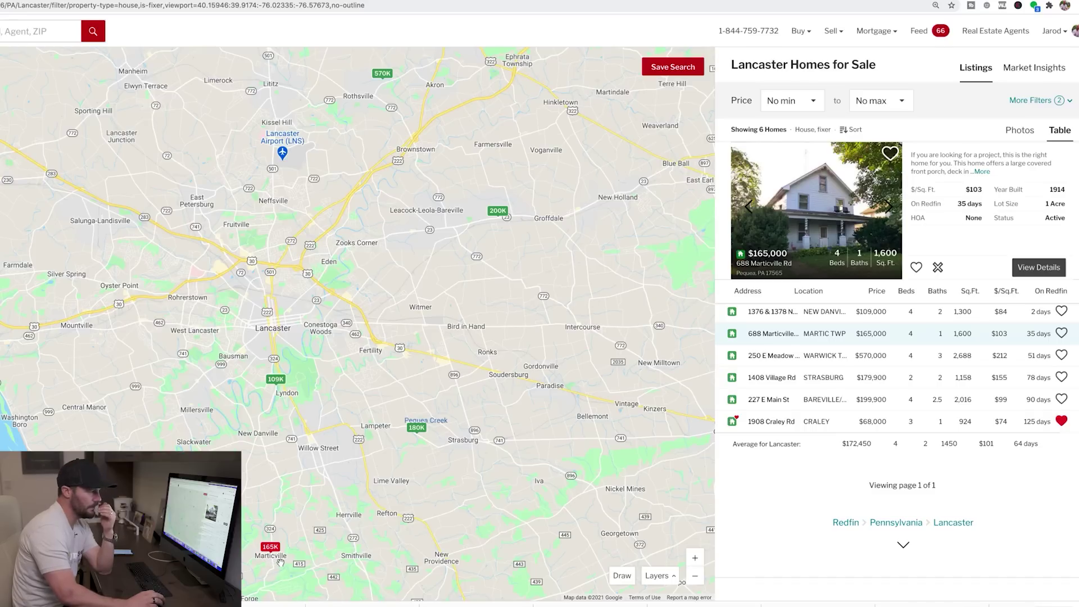
{"action": "left_click", "coordinate": [803, 188]}
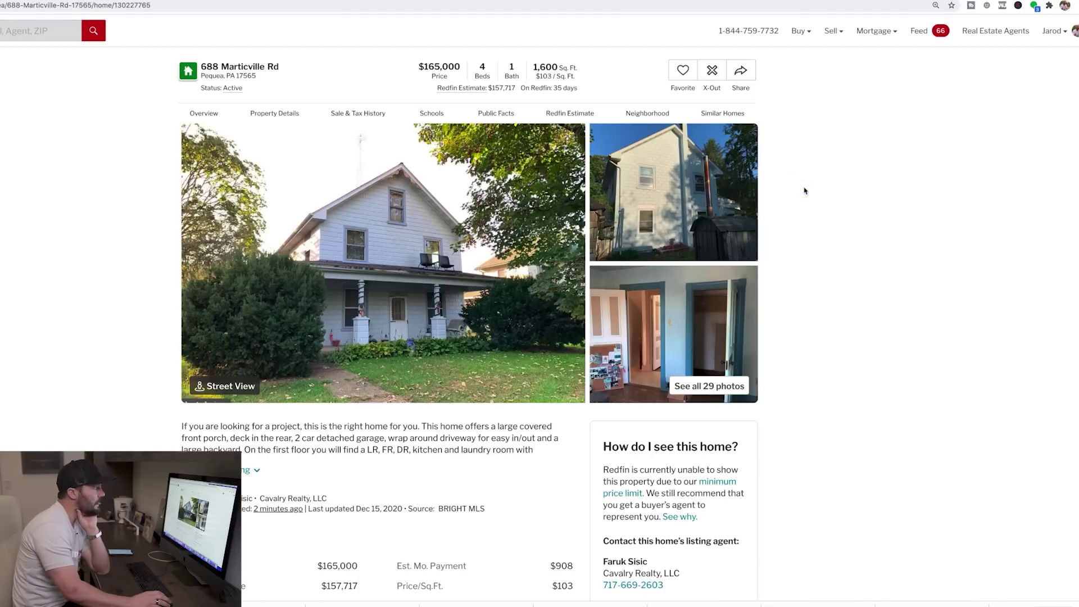
{"action": "scroll", "coordinate": [467, 497], "scroll_direction": "down", "scroll_amount": 5}
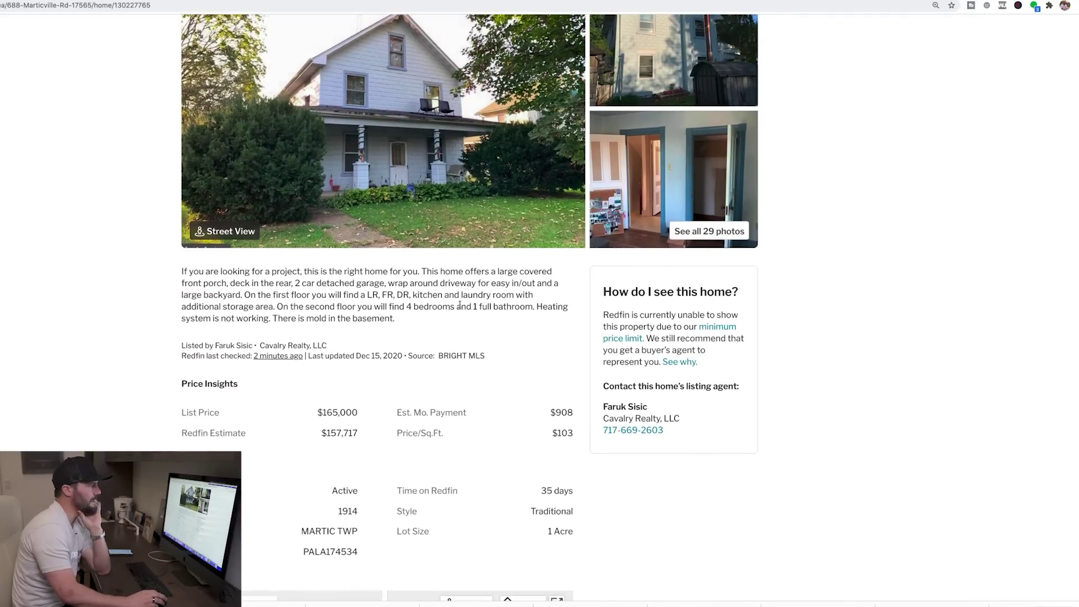
{"action": "scroll", "coordinate": [466, 348], "scroll_direction": "up", "scroll_amount": 3}
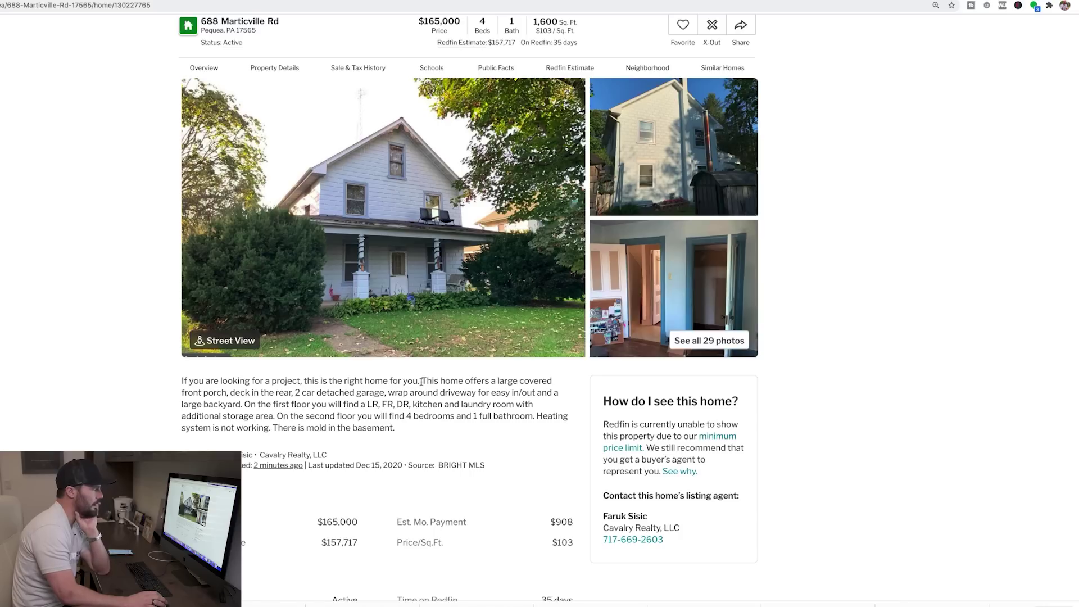
{"action": "left_click", "coordinate": [508, 199]}
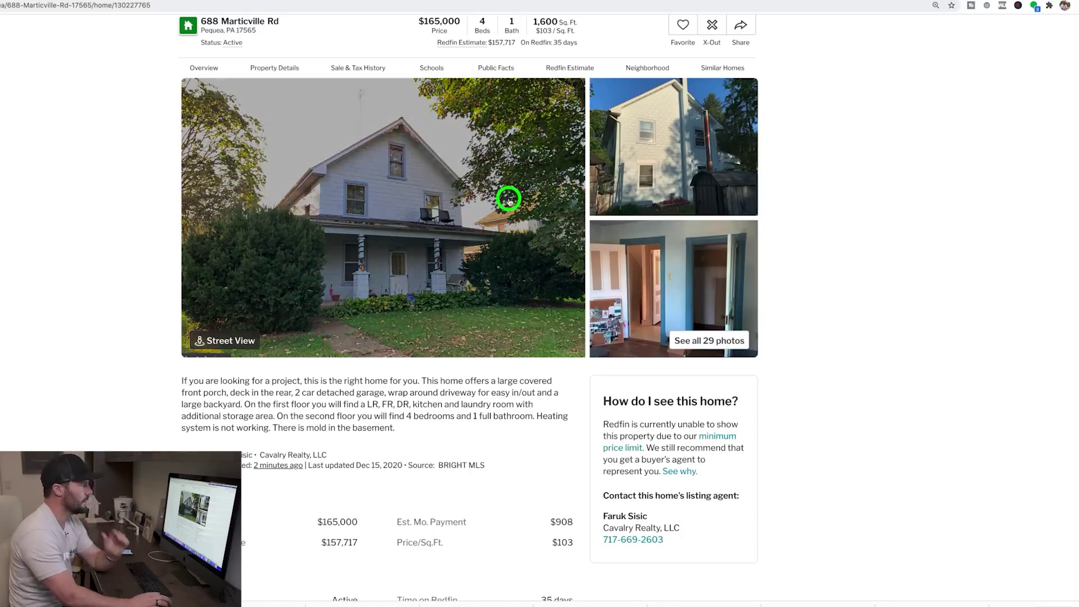
Step: Step through the first listing photos, past the garage, red room and stair room
{"action": "left_click", "coordinate": [33, 113]}
{"action": "key", "text": "Right"}
{"action": "key", "text": "Right"}
{"action": "key", "text": "Right"}
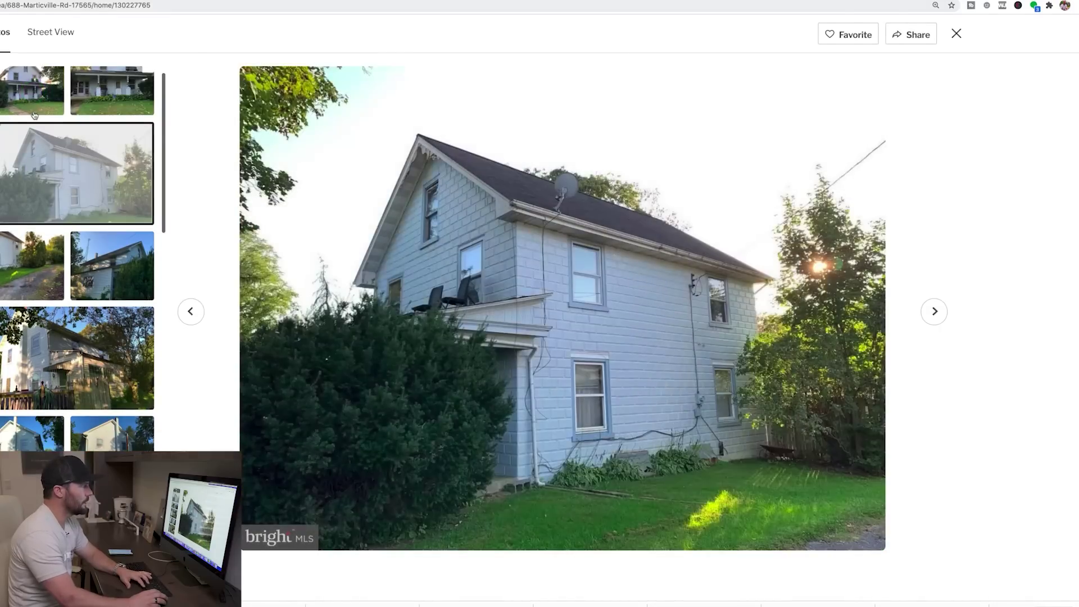
{"action": "key", "text": "Right"}
{"action": "key", "text": "Right"}
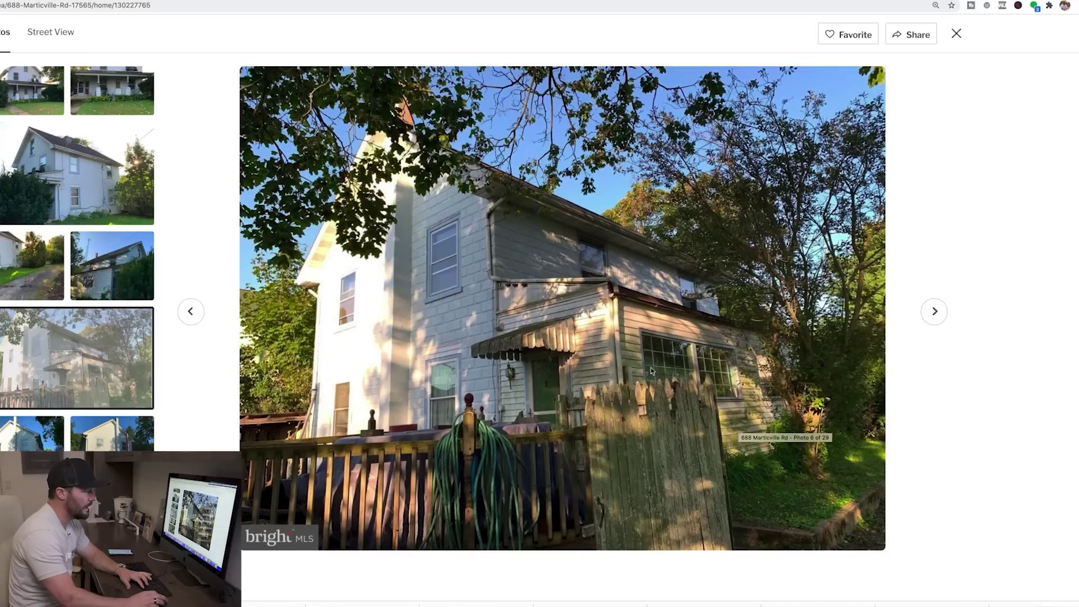
{"action": "key", "text": "Right"}
{"action": "key", "text": "Right"}
{"action": "key", "text": "Right"}
{"action": "key", "text": "Right"}
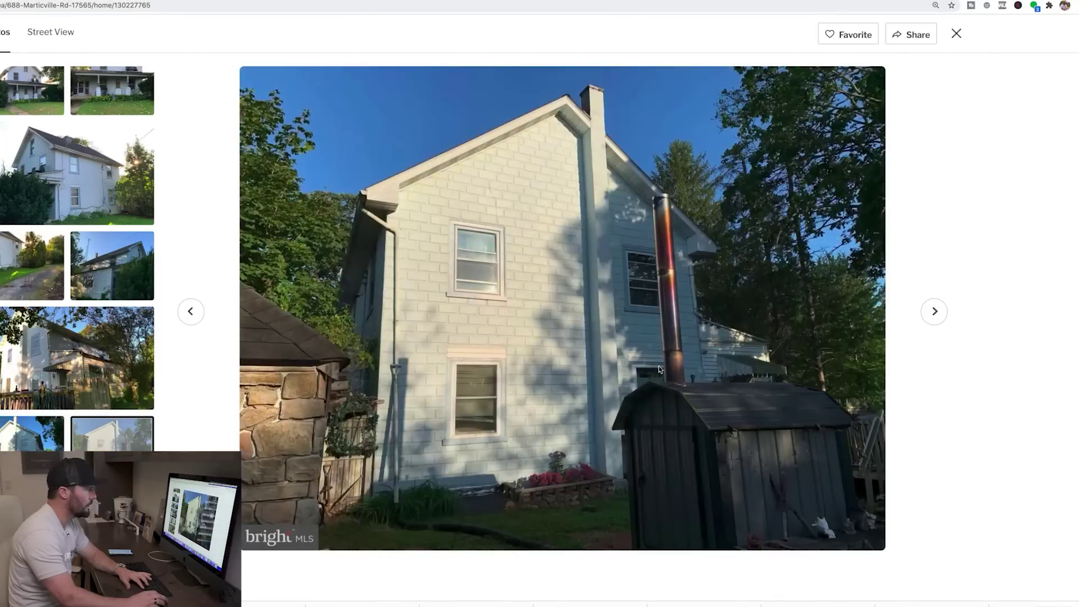
{"action": "key", "text": "Right"}
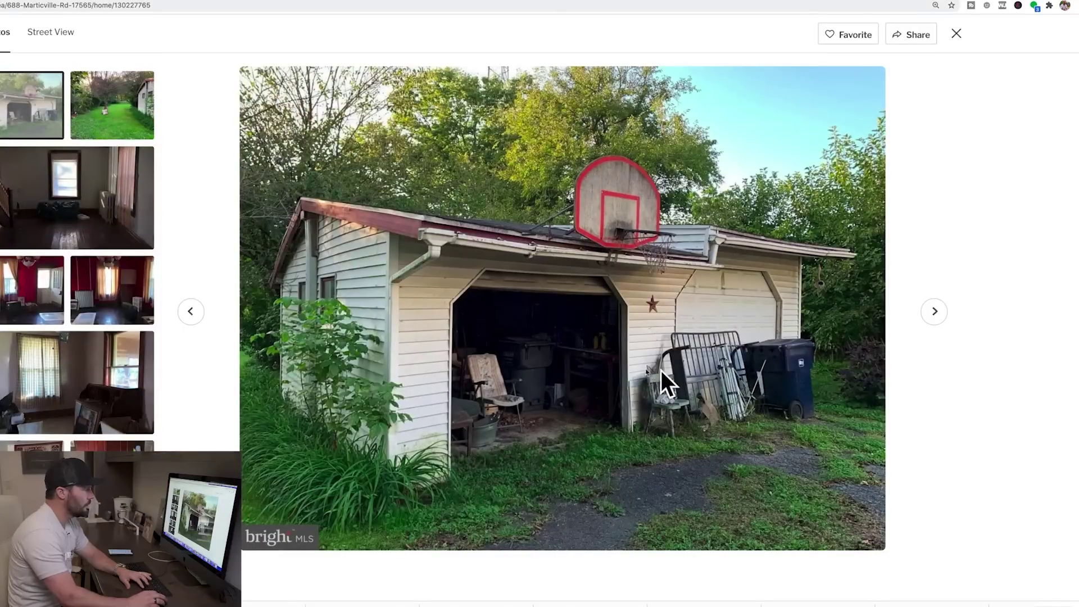
{"action": "key", "text": "Right"}
{"action": "key", "text": "Right"}
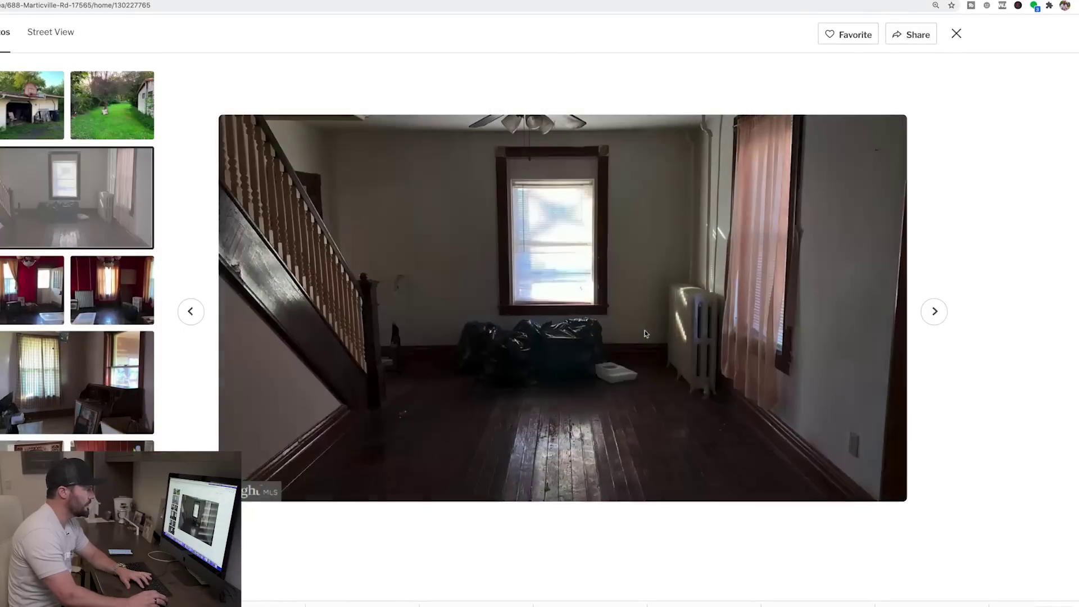
{"action": "key", "text": "Right"}
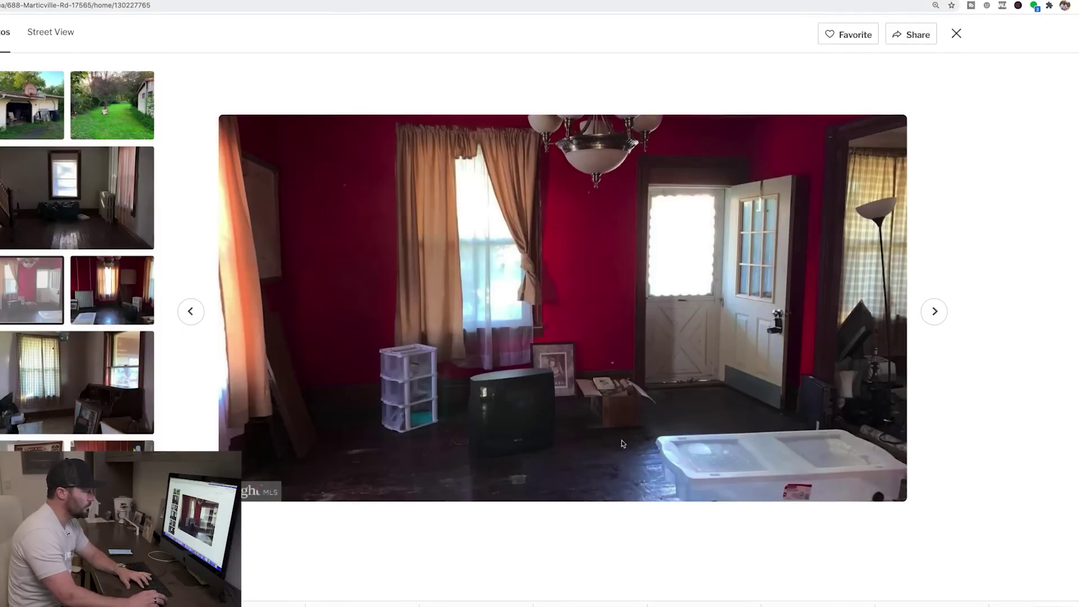
{"action": "key", "text": "Left"}
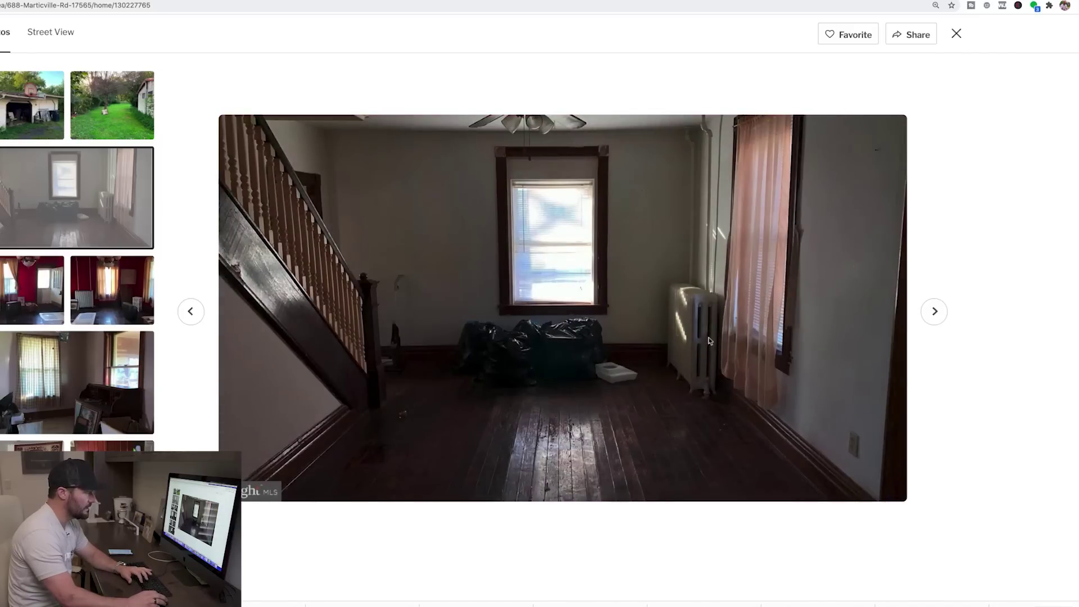
{"action": "key", "text": "Right"}
{"action": "key", "text": "Right"}
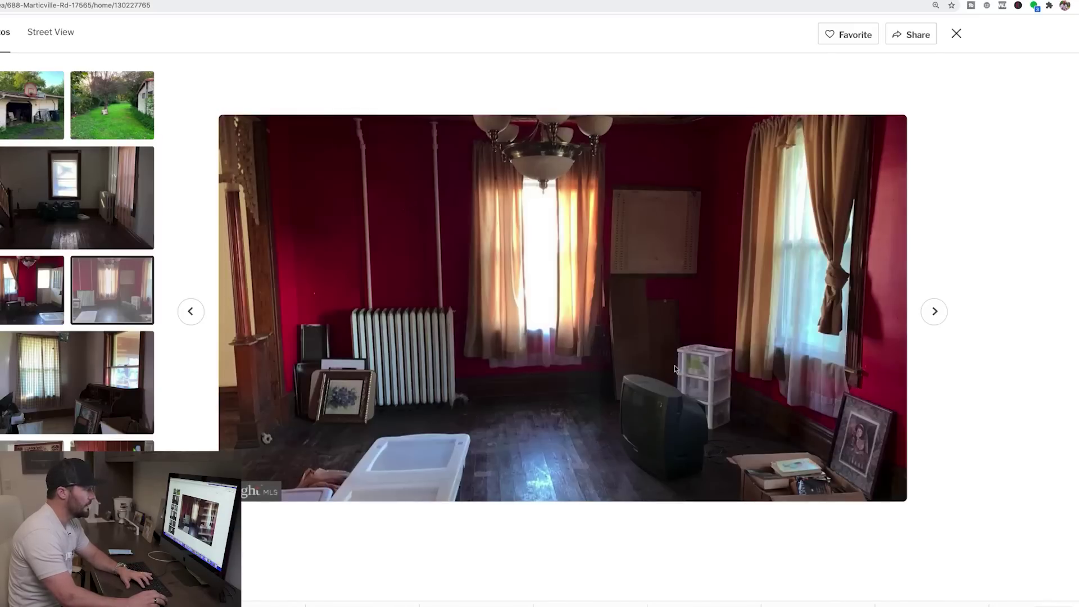
{"action": "key", "text": "Right"}
{"action": "key", "text": "Right"}
{"action": "key", "text": "Right"}
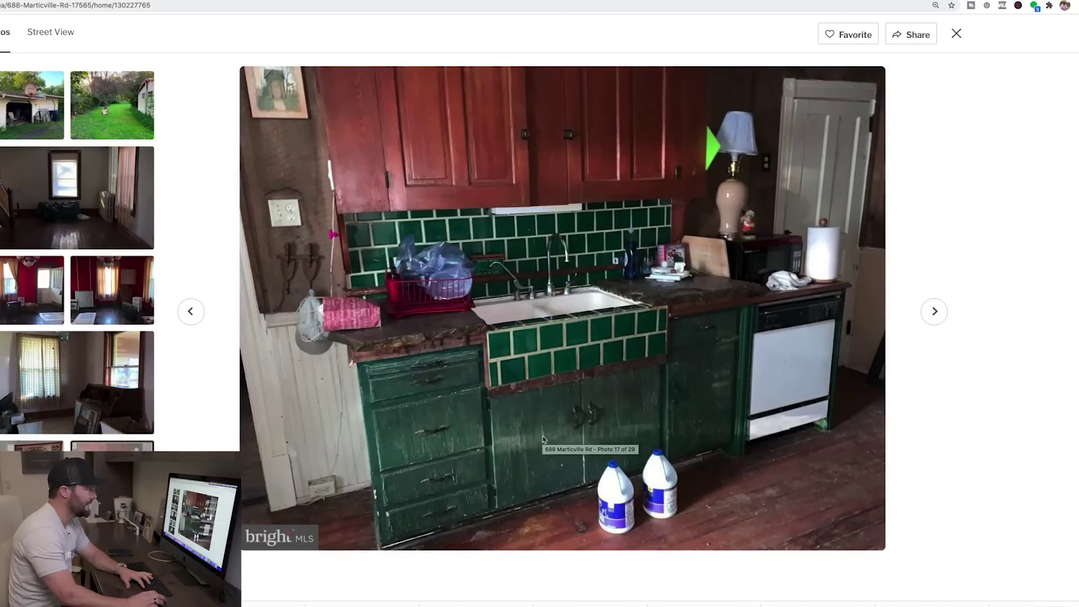
Step: Continue through the kitchen and bathroom photos, then close the gallery
{"action": "key", "text": "Right"}
{"action": "key", "text": "Right"}
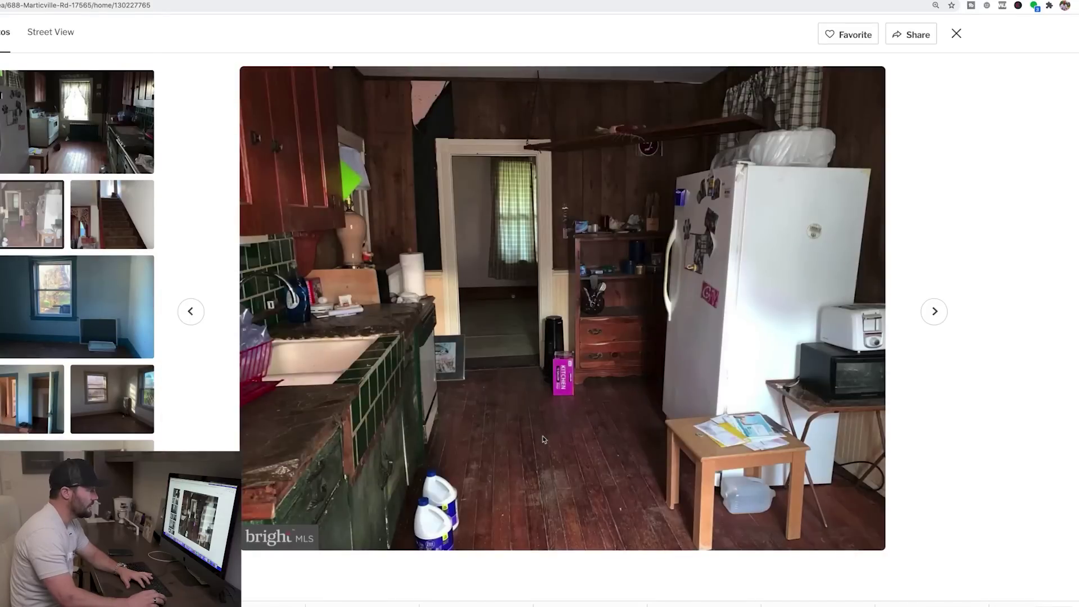
{"action": "key", "text": "Right"}
{"action": "key", "text": "Right"}
{"action": "key", "text": "Right"}
{"action": "key", "text": "Right"}
{"action": "key", "text": "Right"}
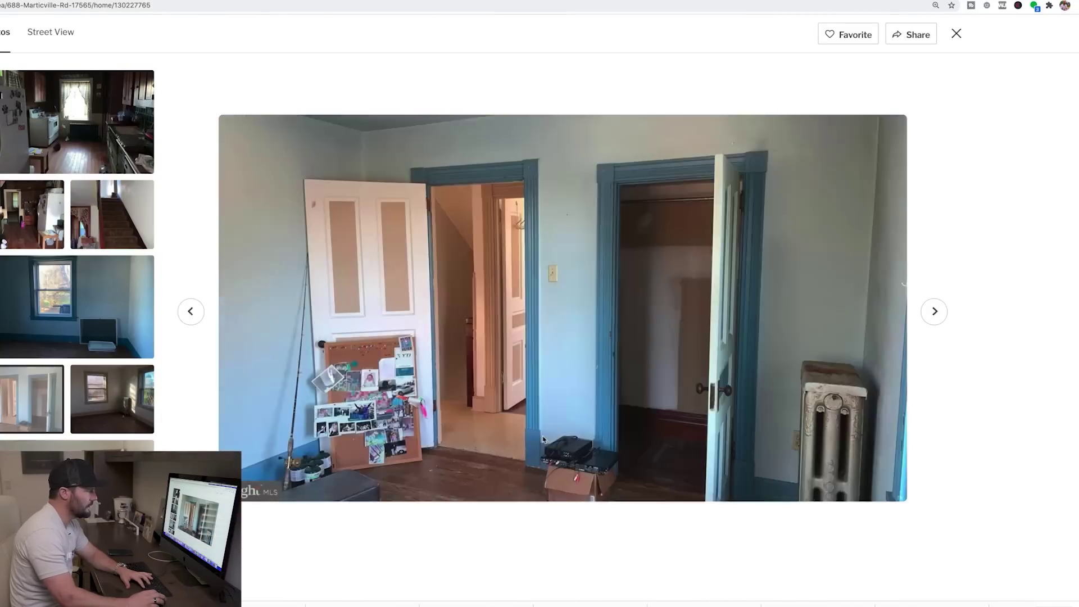
{"action": "key", "text": "Right"}
{"action": "key", "text": "Right"}
{"action": "key", "text": "Right"}
{"action": "key", "text": "Right"}
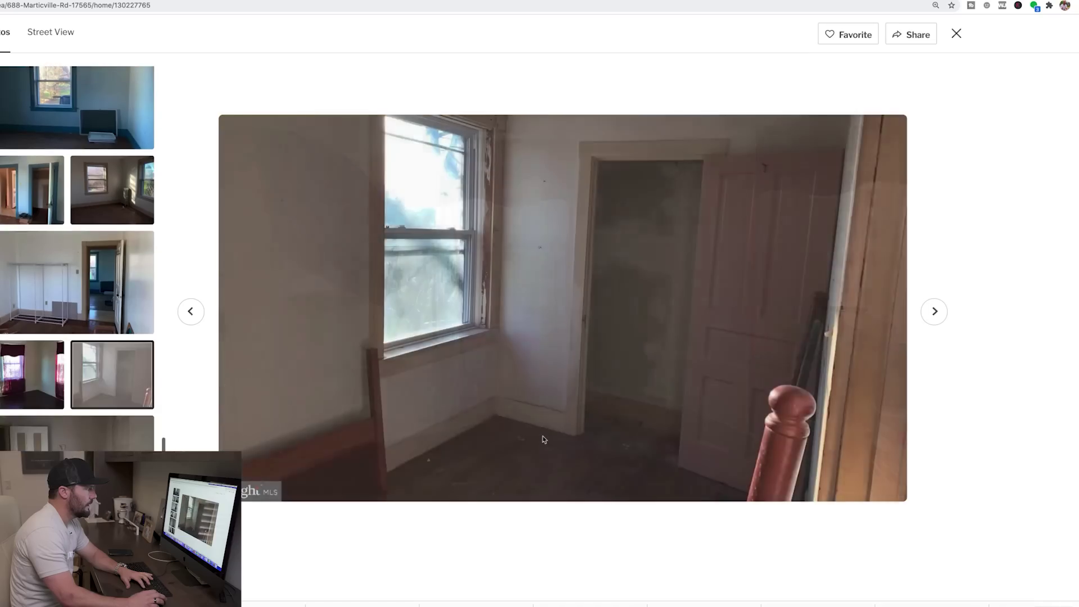
{"action": "key", "text": "Right"}
{"action": "key", "text": "Right"}
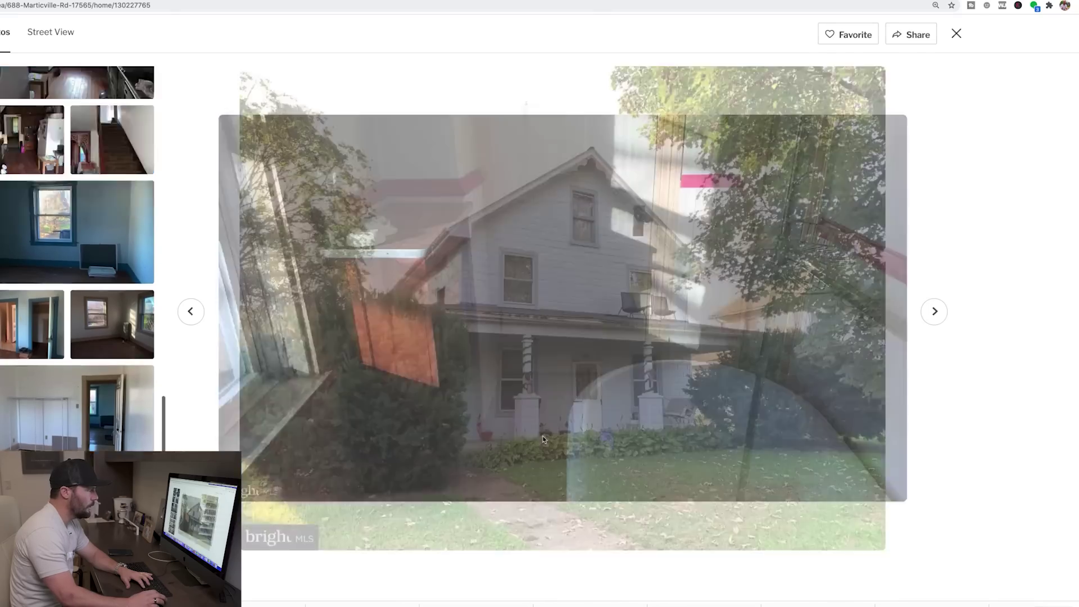
{"action": "key", "text": "Left"}
{"action": "key", "text": "Left"}
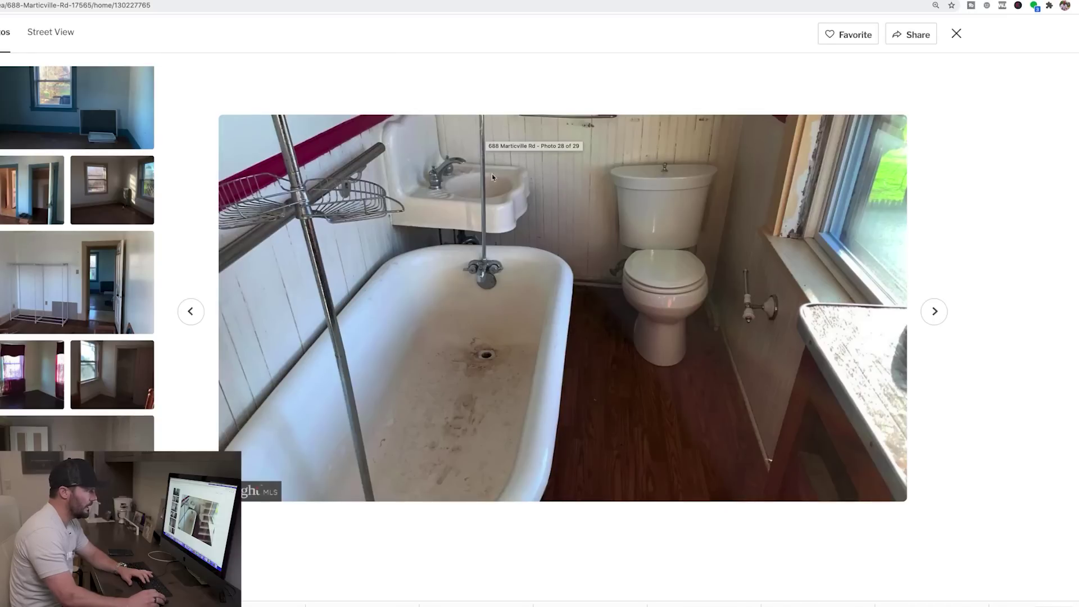
{"action": "key", "text": "Right"}
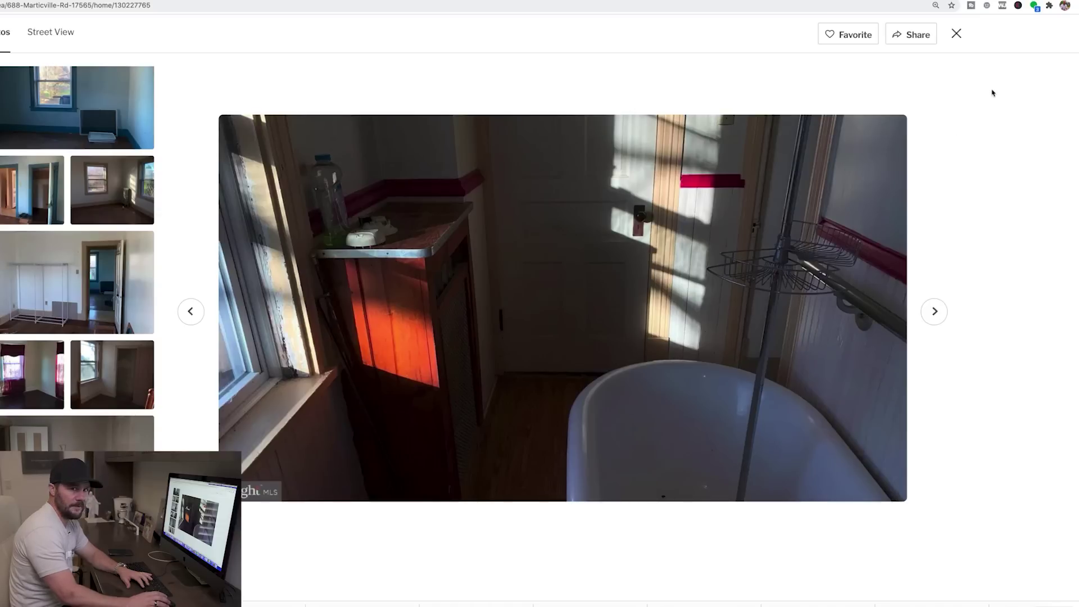
{"action": "left_click", "coordinate": [955, 34]}
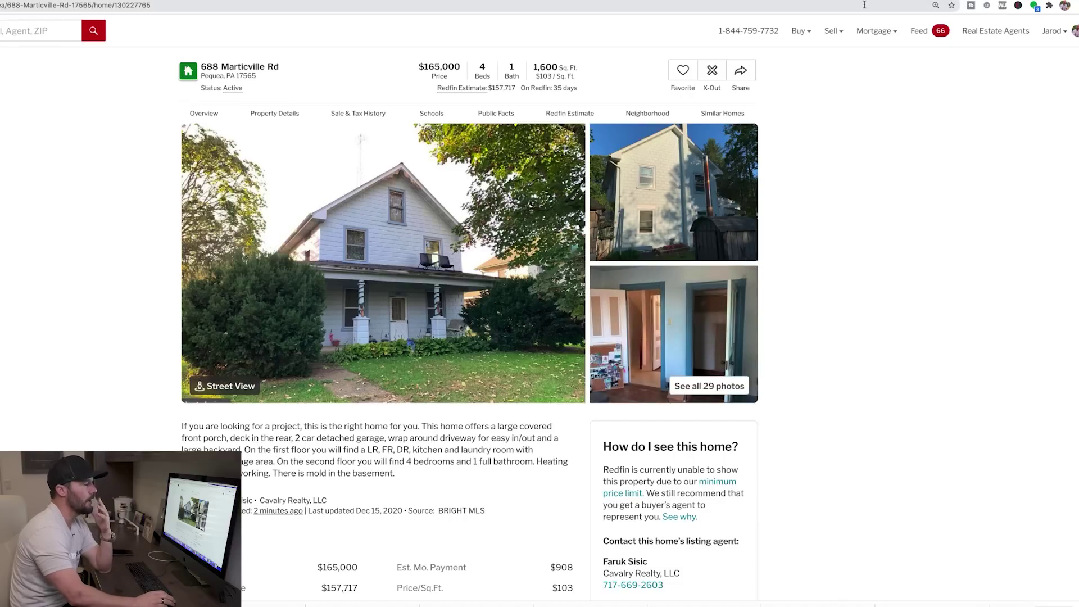
{"action": "left_click", "coordinate": [683, 70]}
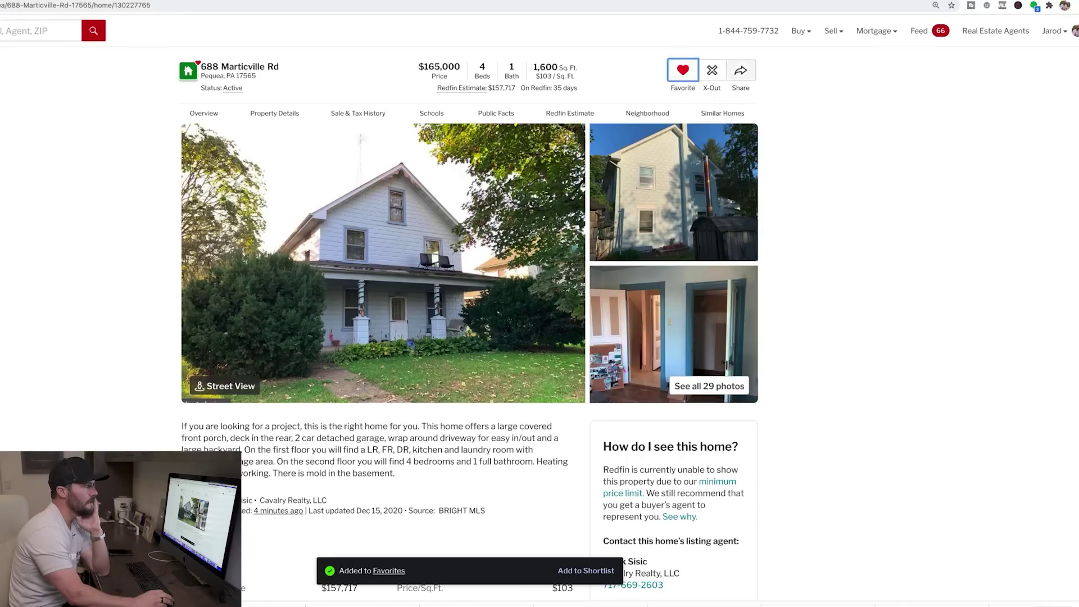
{"action": "right_click", "coordinate": [898, 1]}
{"action": "left_click", "coordinate": [928, 33]}
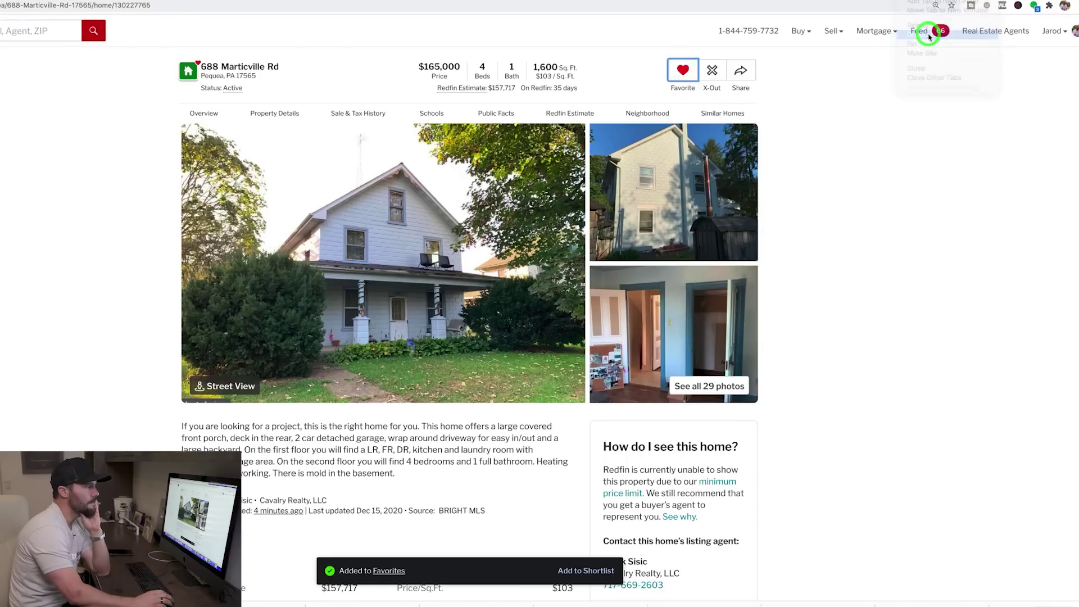
Step: Go to the 17565 homes-for-sale map from the Neighborhood section and zoom in around Marticville
{"action": "left_click", "coordinate": [654, 114]}
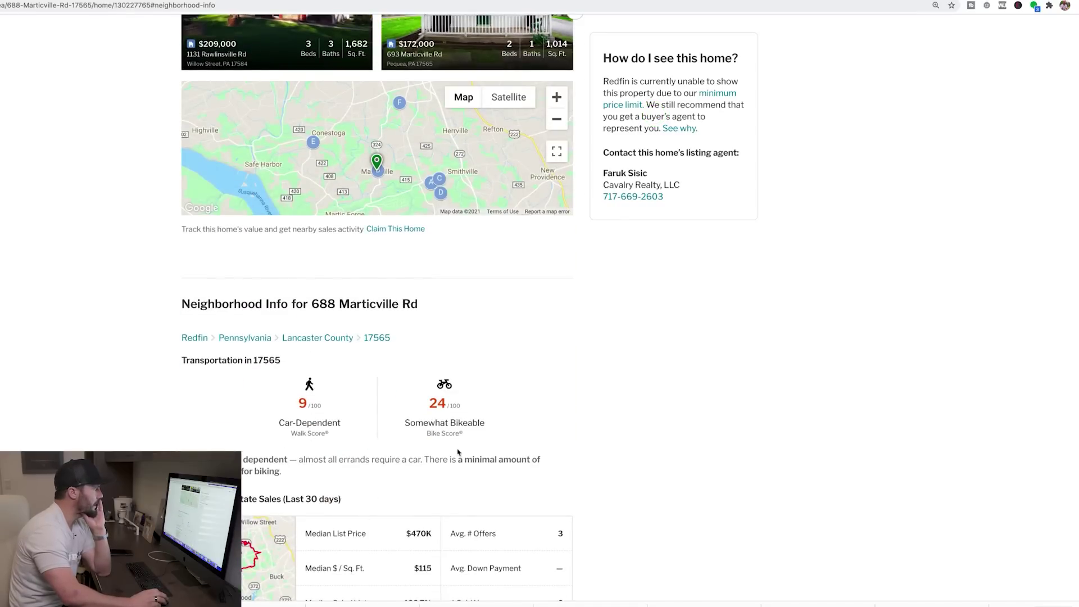
{"action": "left_click", "coordinate": [198, 398]}
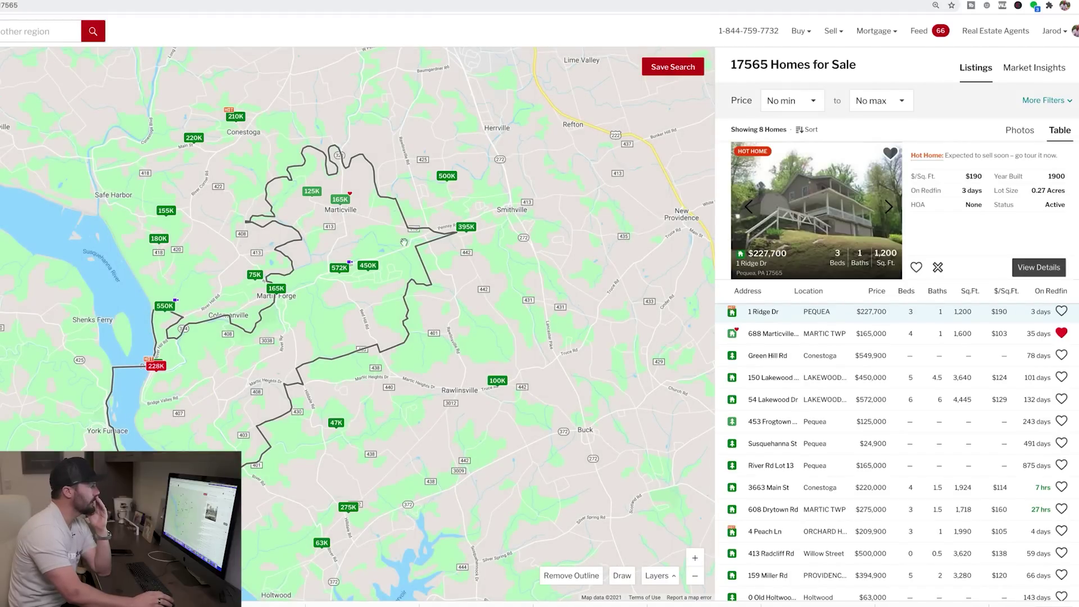
{"action": "left_click", "coordinate": [695, 558]}
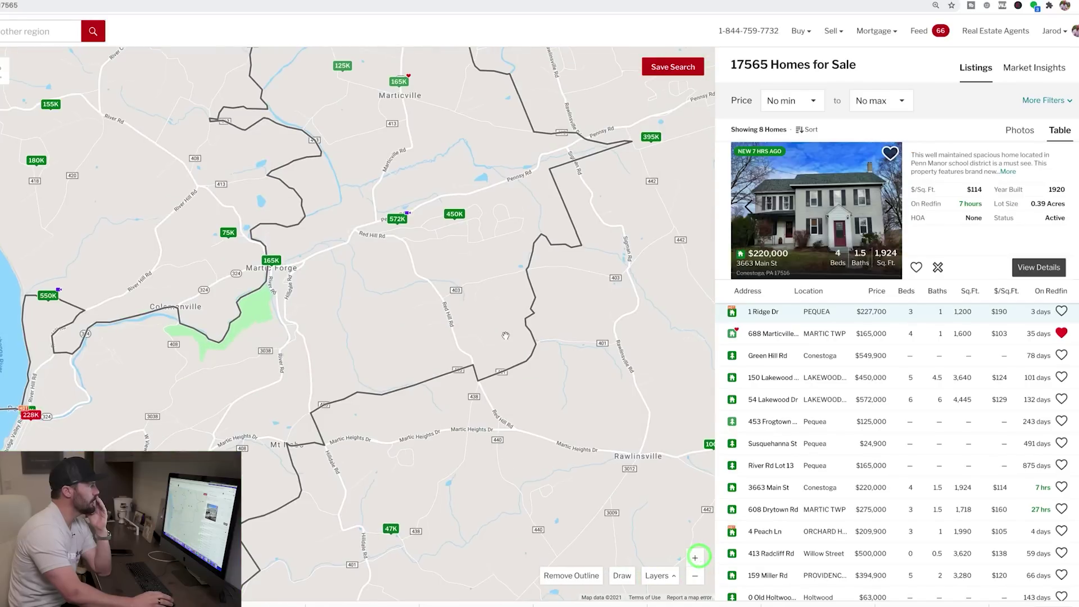
{"action": "left_click_drag", "start_coordinate": [442, 392], "coordinate": [397, 563]}
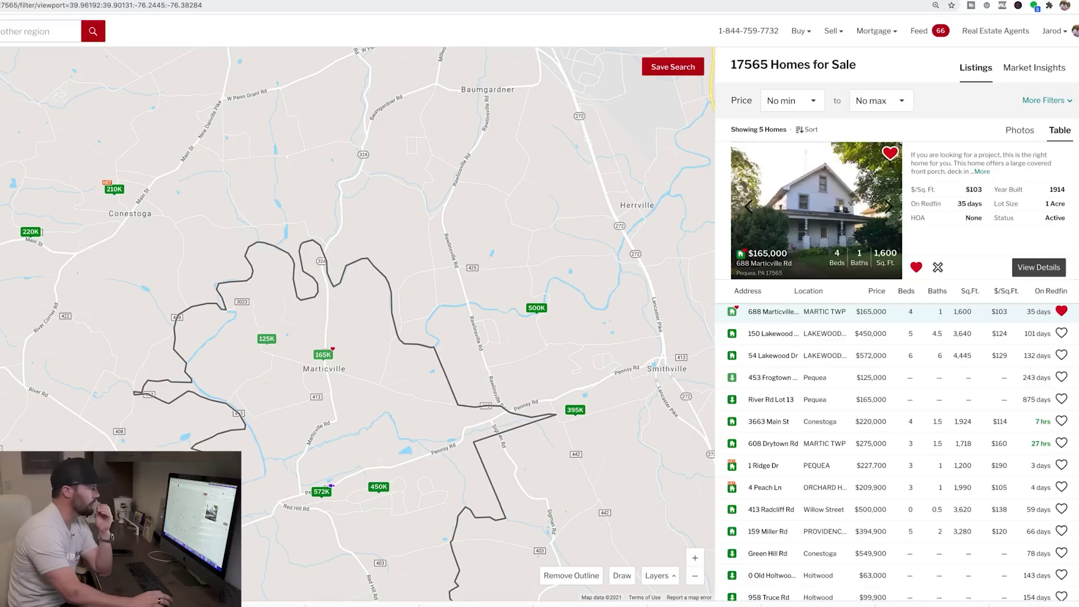
Step: Filter to houses of 1,250–2,000 sq ft, leaving the garage requirement off
{"action": "left_click", "coordinate": [1060, 99]}
{"action": "left_click", "coordinate": [801, 226]}
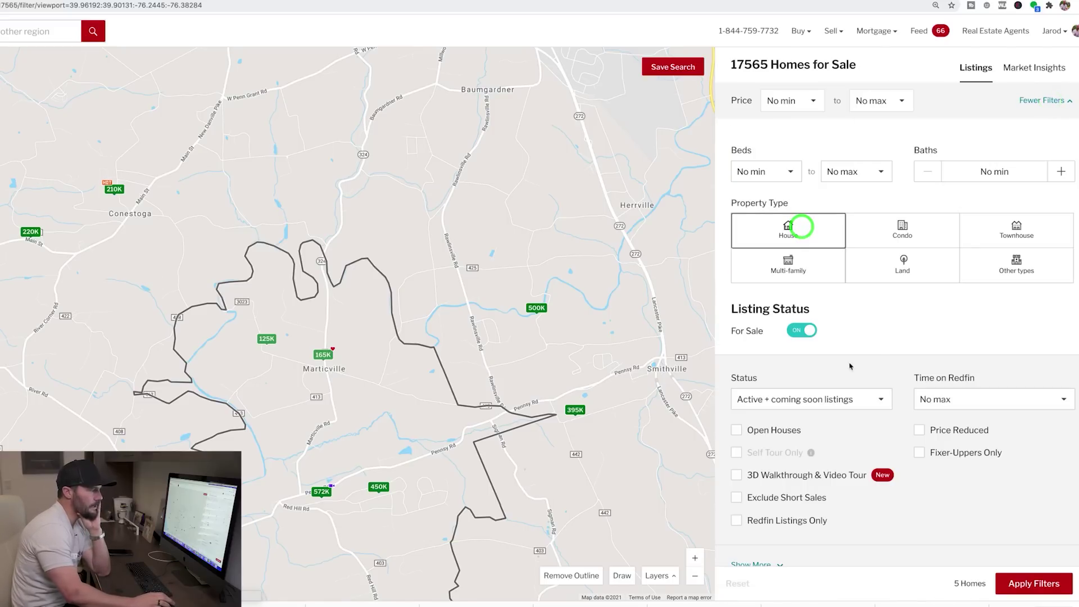
{"action": "scroll", "coordinate": [899, 340], "scroll_direction": "down", "scroll_amount": 6}
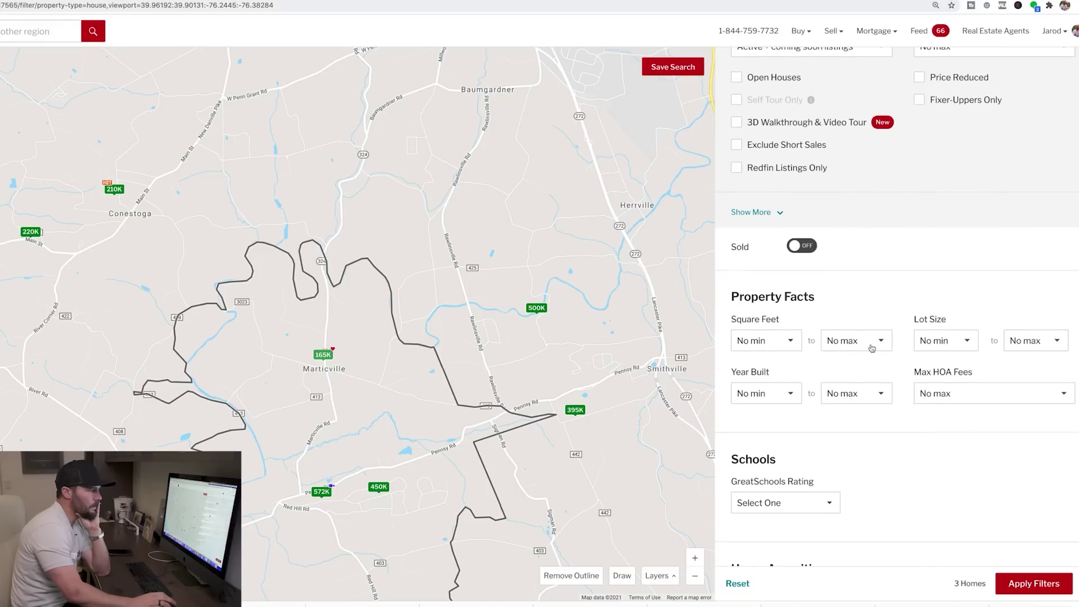
{"action": "left_click", "coordinate": [778, 344]}
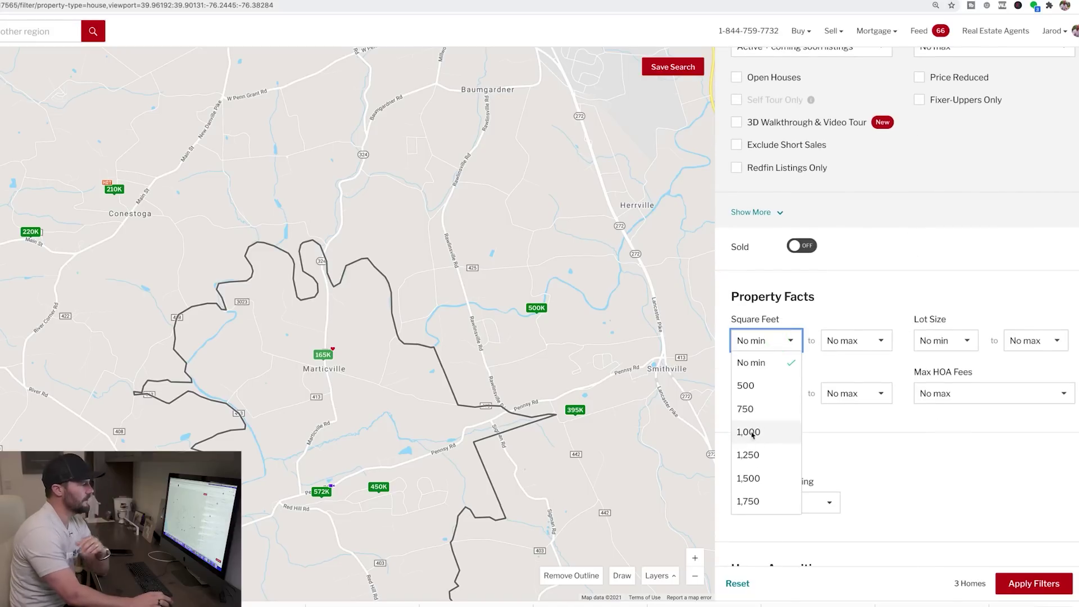
{"action": "left_click", "coordinate": [751, 455]}
{"action": "left_click", "coordinate": [846, 340]}
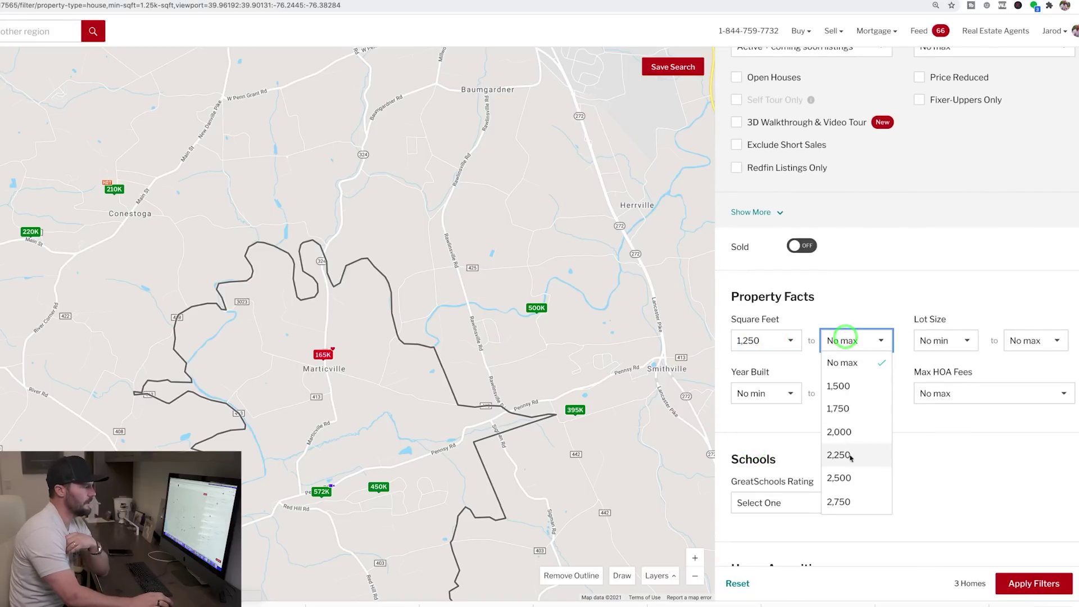
{"action": "left_click", "coordinate": [849, 432]}
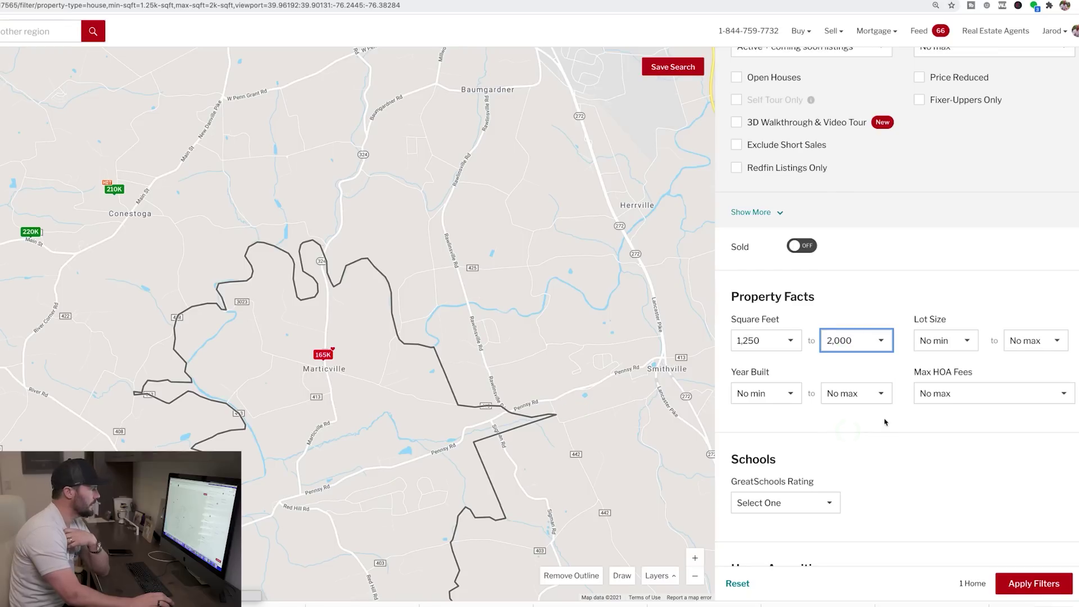
{"action": "scroll", "coordinate": [990, 458], "scroll_direction": "down", "scroll_amount": 4}
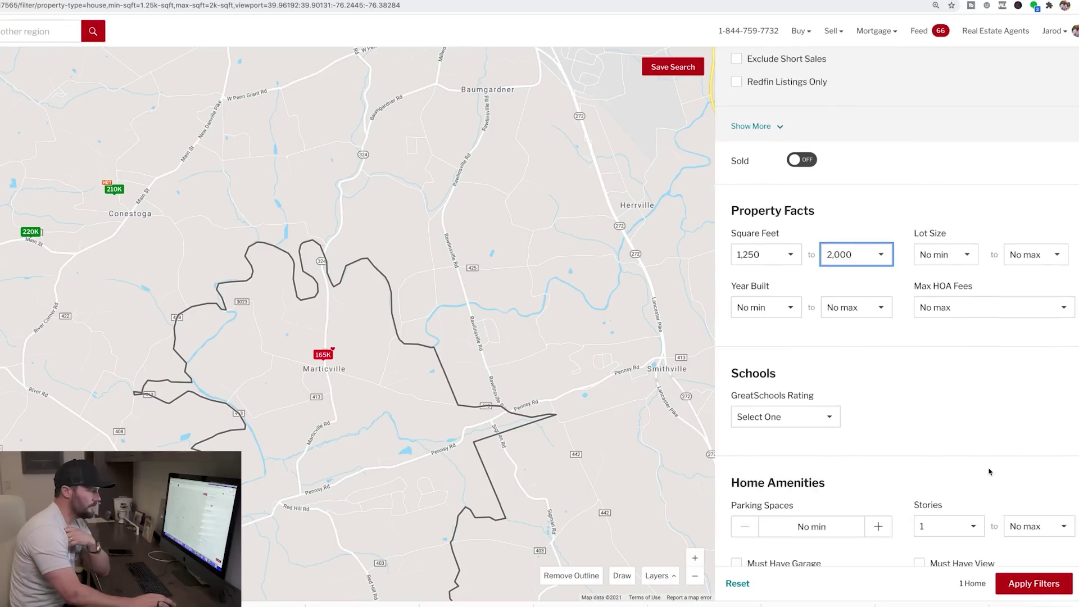
{"action": "scroll", "coordinate": [989, 471], "scroll_direction": "down", "scroll_amount": 2}
{"action": "left_click", "coordinate": [731, 320]}
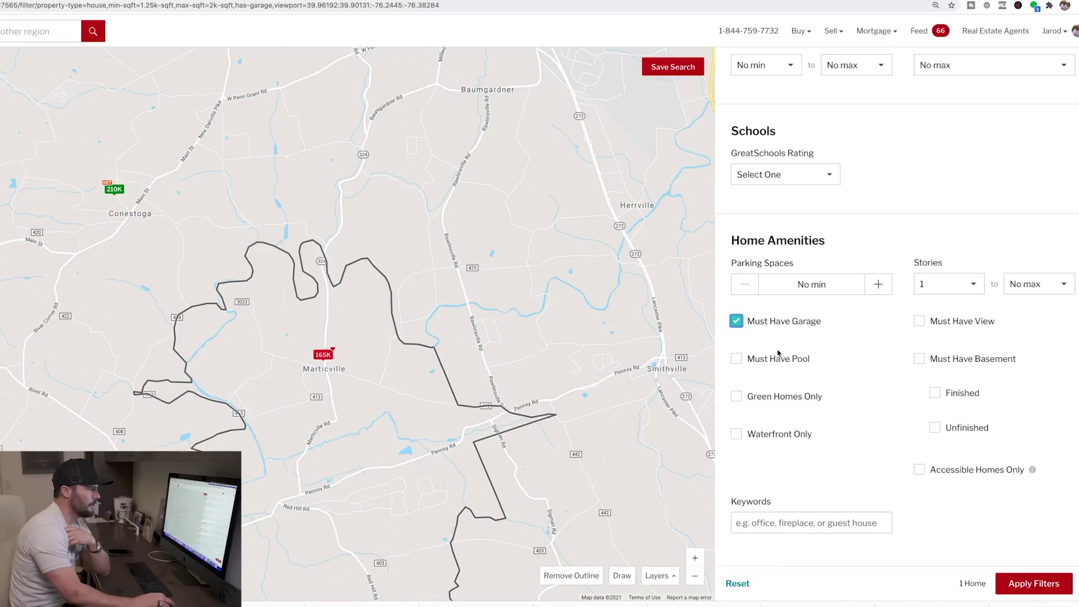
{"action": "left_click", "coordinate": [741, 322]}
{"action": "left_click_drag", "start_coordinate": [501, 368], "coordinate": [463, 302]}
{"action": "left_click", "coordinate": [578, 574]}
{"action": "left_click_drag", "start_coordinate": [608, 333], "coordinate": [480, 366]}
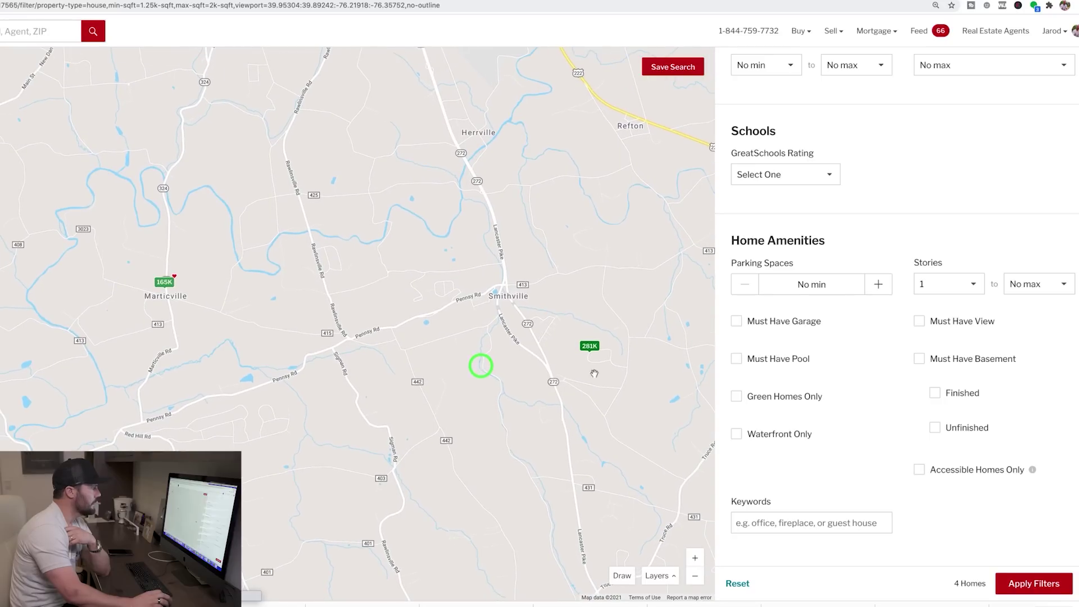
{"action": "left_click", "coordinate": [589, 347]}
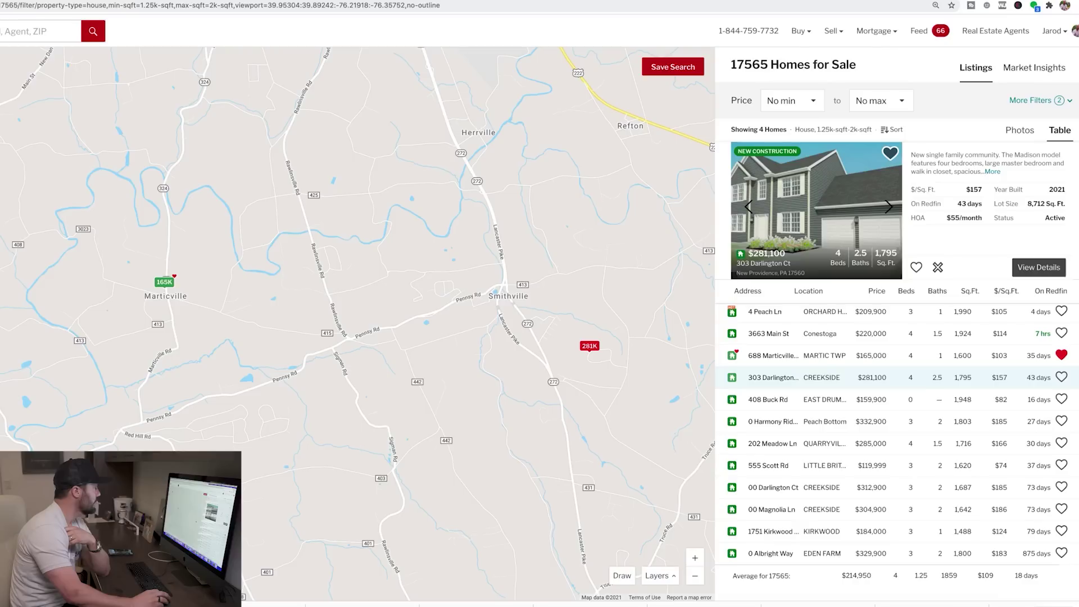
{"action": "left_click", "coordinate": [764, 311]}
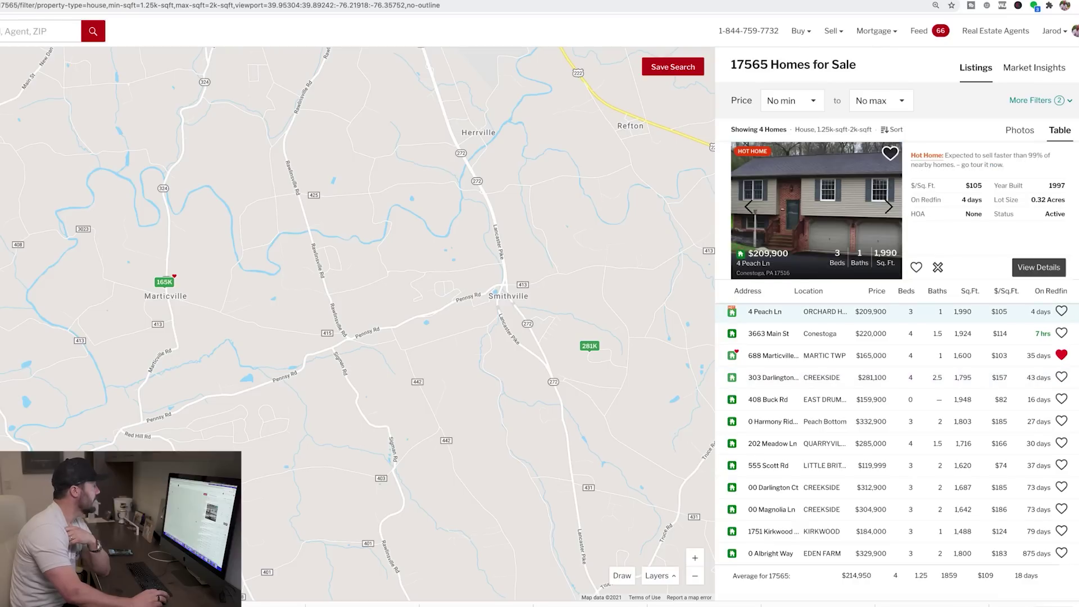
{"action": "left_click", "coordinate": [764, 334]}
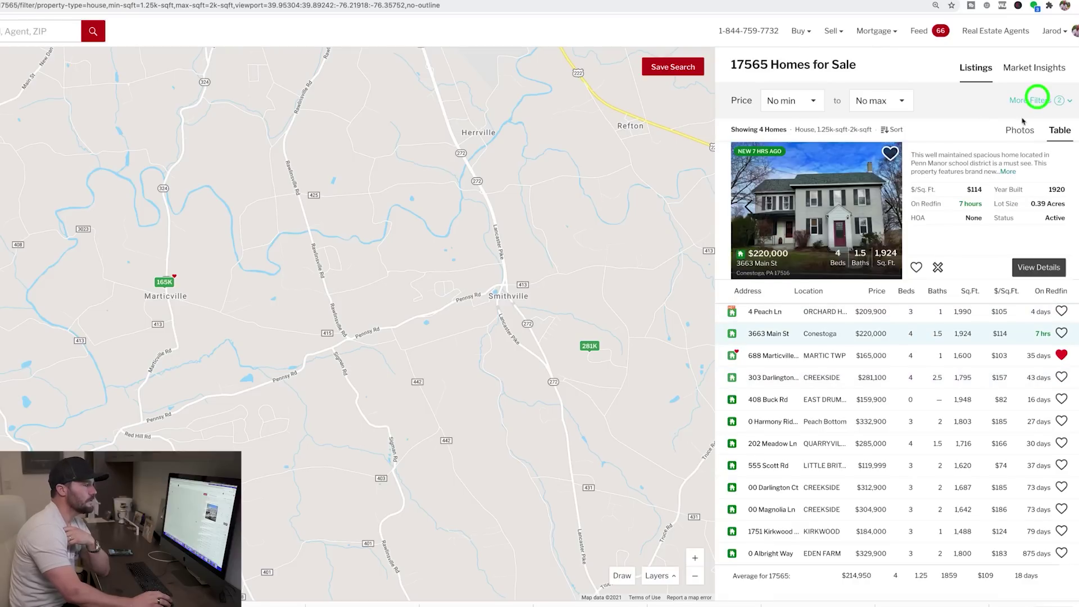
{"action": "left_click", "coordinate": [1036, 100]}
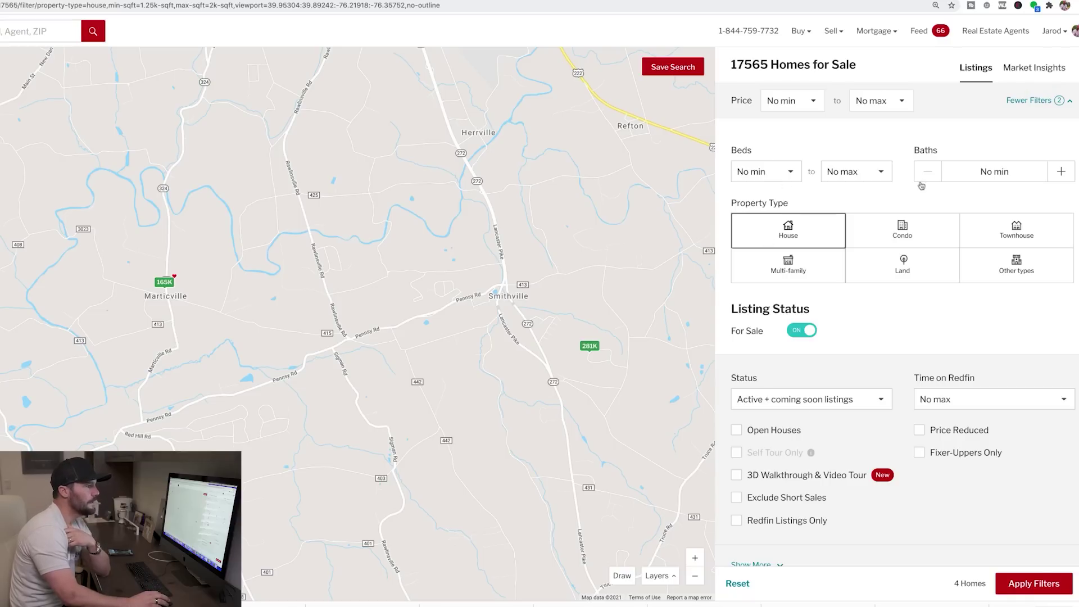
Step: Switch the 17565 search from for-sale to homes sold in the last 1 year and recentre the map
{"action": "left_click", "coordinate": [809, 331]}
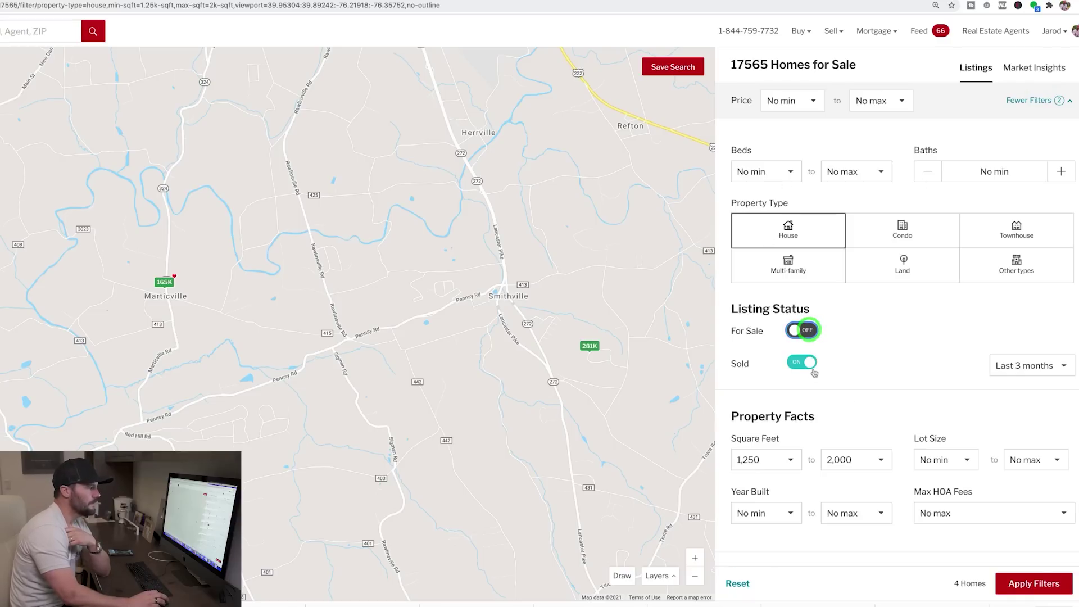
{"action": "left_click", "coordinate": [1044, 366]}
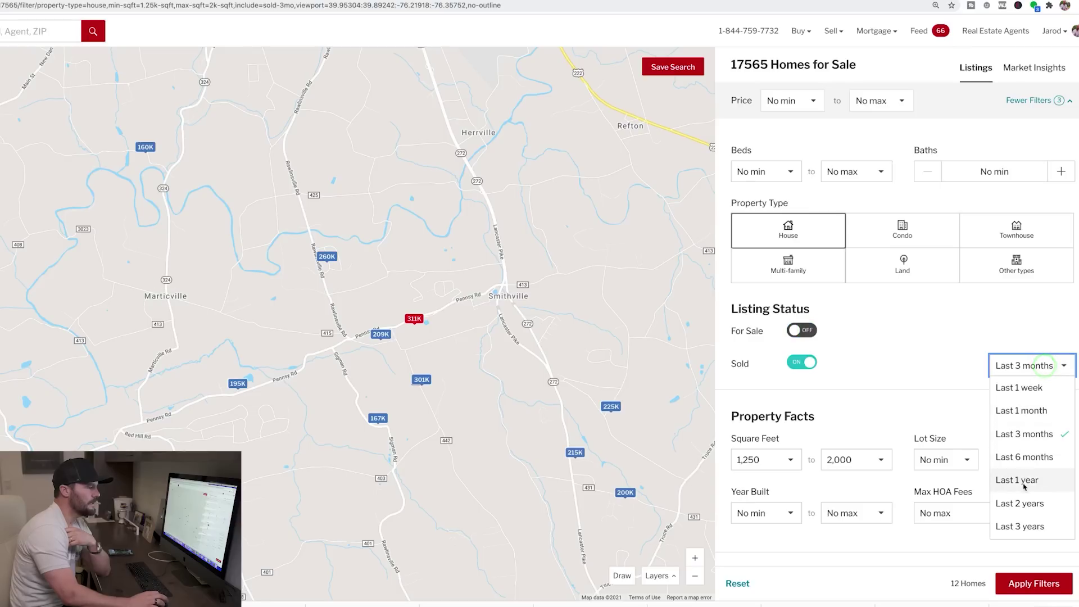
{"action": "left_click", "coordinate": [1022, 482]}
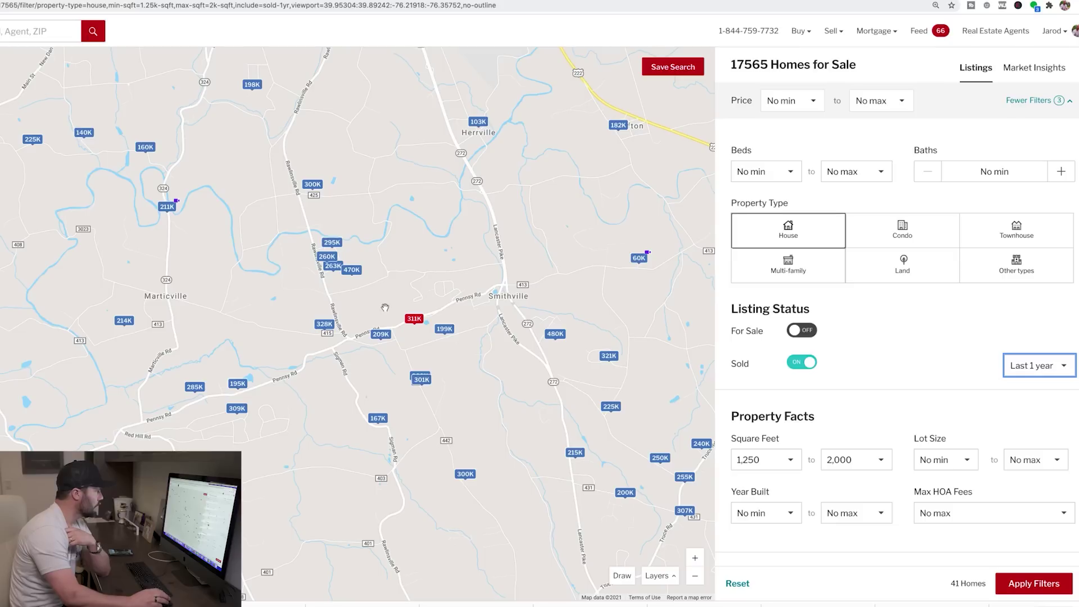
{"action": "left_click", "coordinate": [695, 557]}
{"action": "left_click_drag", "start_coordinate": [113, 314], "coordinate": [247, 354]}
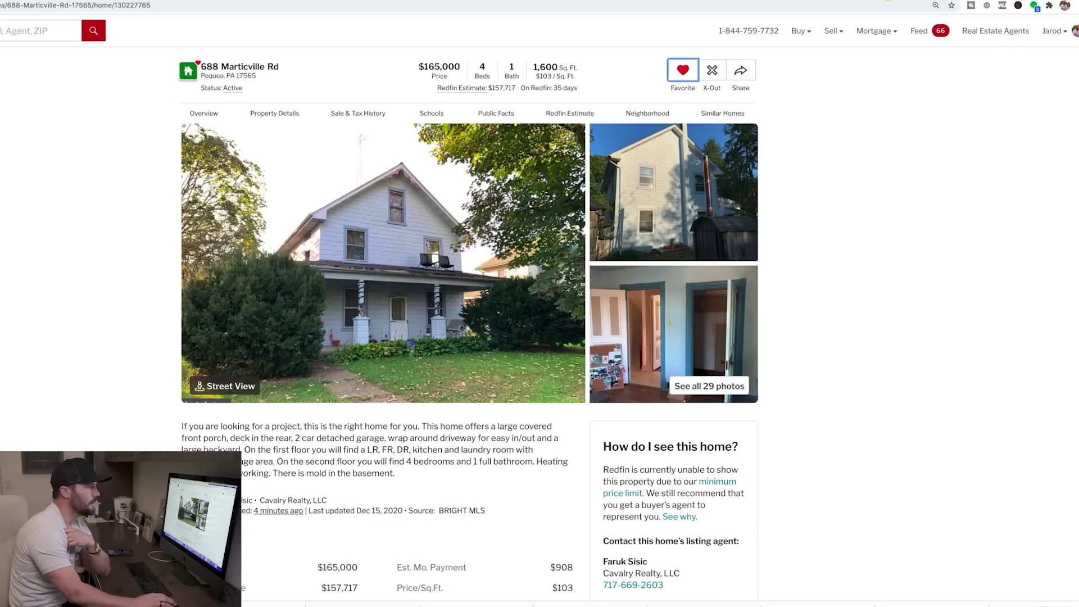
{"action": "scroll", "coordinate": [567, 392], "scroll_direction": "down", "scroll_amount": 3}
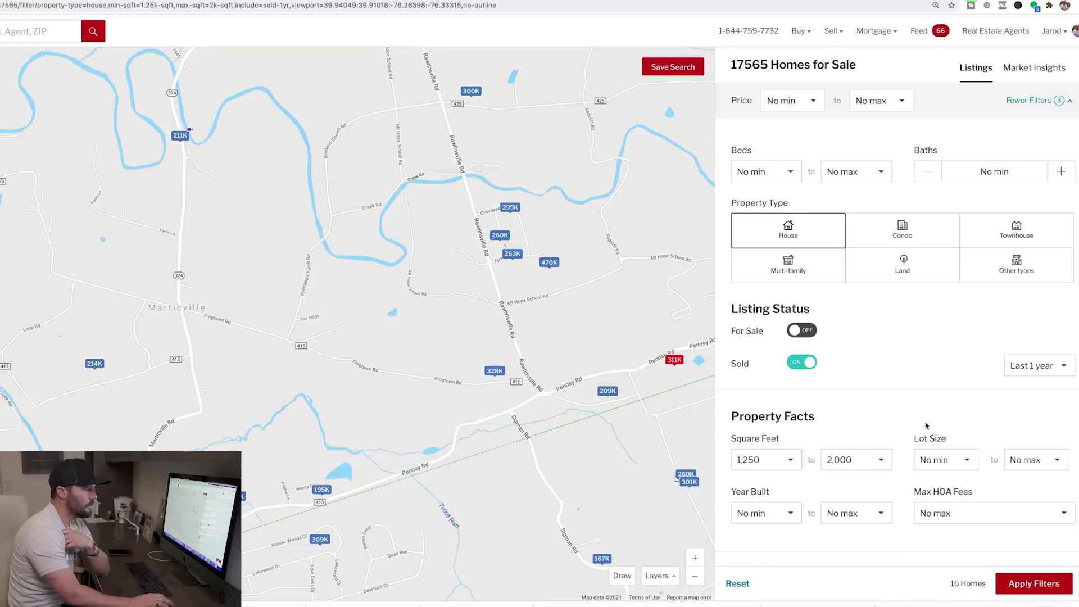
Step: Set lot size to .5–2 acres, require a garage, and apply the filters
{"action": "scroll", "coordinate": [927, 360], "scroll_direction": "down", "scroll_amount": 1}
{"action": "left_click", "coordinate": [944, 371]}
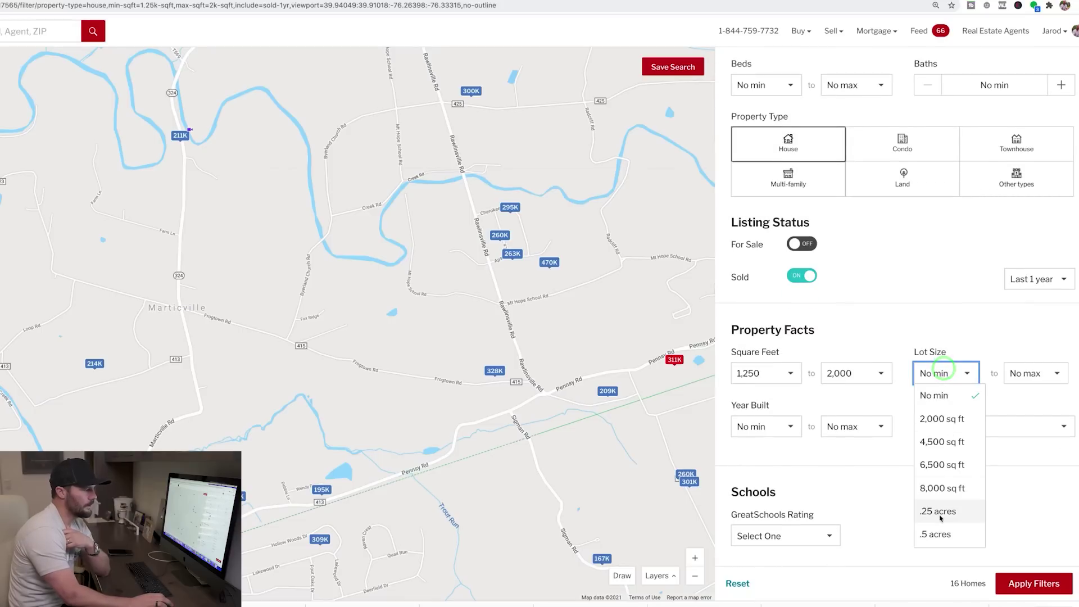
{"action": "left_click", "coordinate": [939, 534]}
{"action": "scroll", "coordinate": [944, 418], "scroll_direction": "down", "scroll_amount": 1}
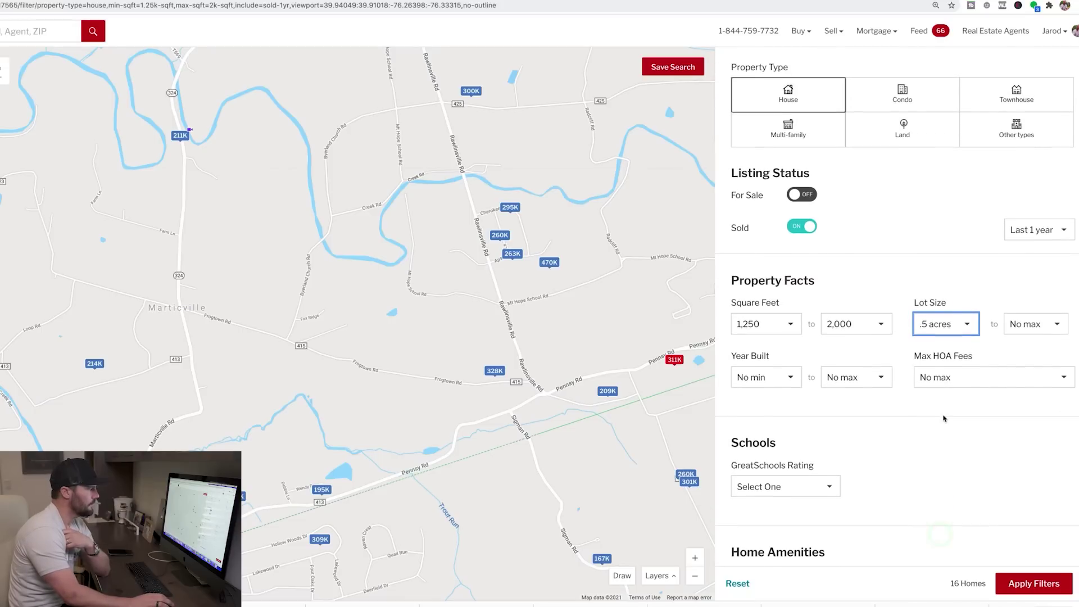
{"action": "left_click", "coordinate": [1018, 327]}
{"action": "left_click", "coordinate": [1026, 388]}
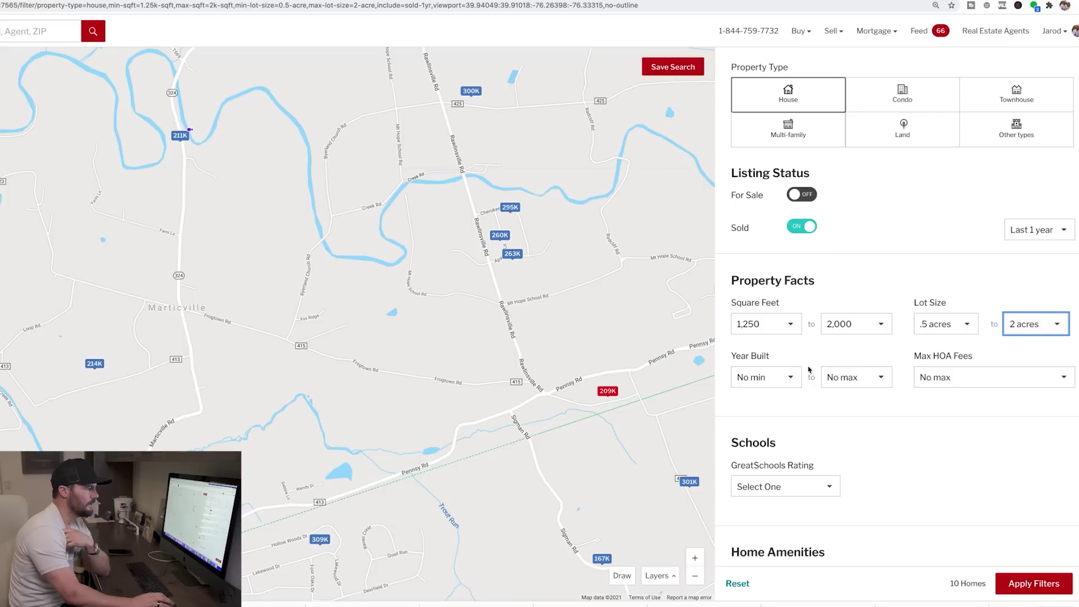
{"action": "scroll", "coordinate": [901, 487], "scroll_direction": "down", "scroll_amount": 4}
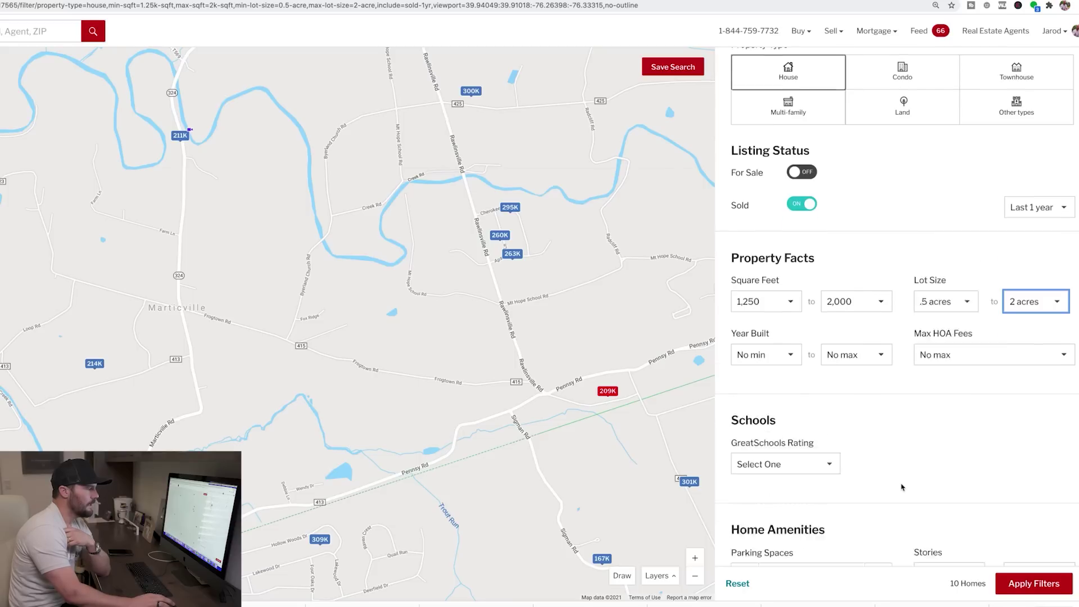
{"action": "left_click", "coordinate": [735, 419]}
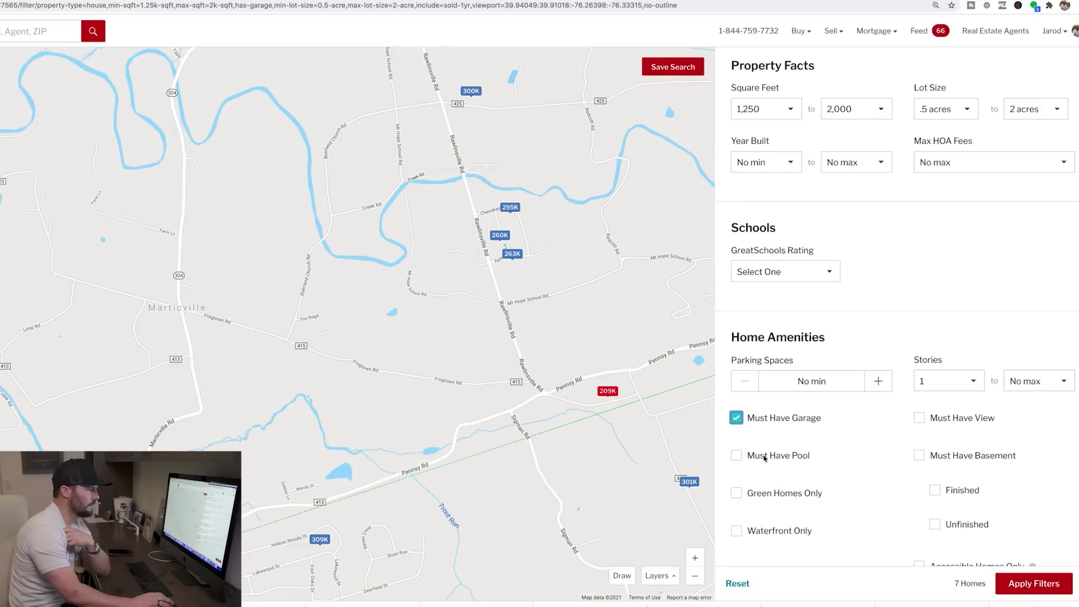
{"action": "left_click", "coordinate": [1049, 588]}
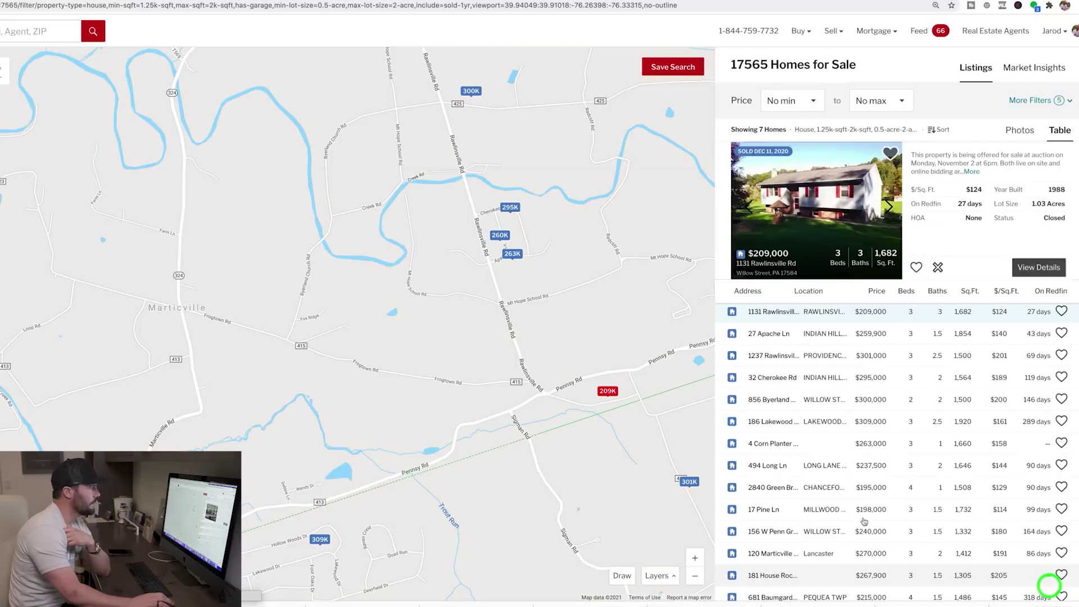
{"action": "left_click", "coordinate": [509, 208]}
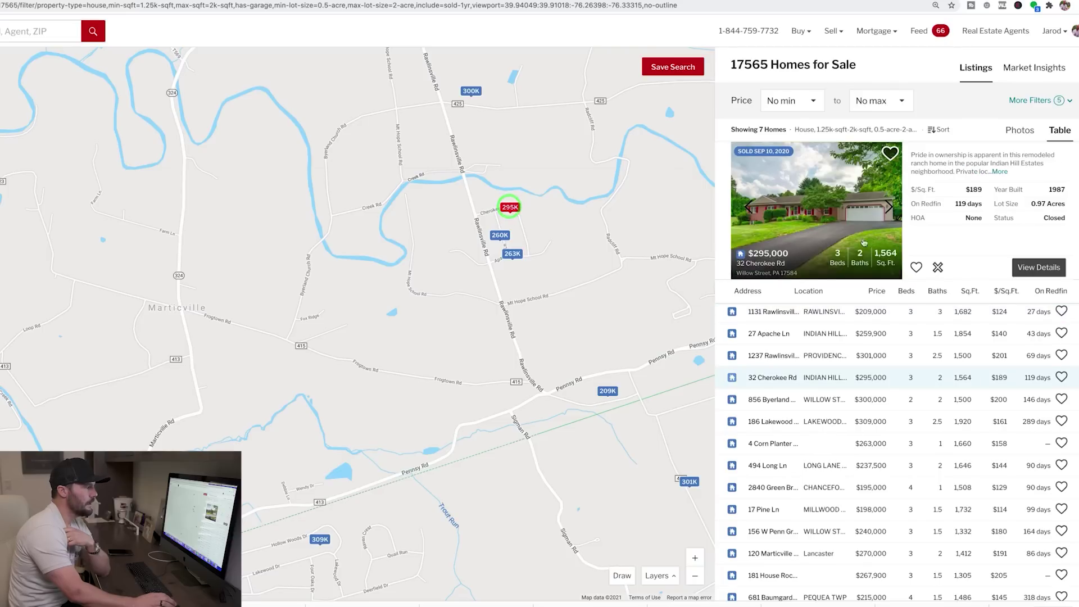
{"action": "left_click", "coordinate": [876, 291]}
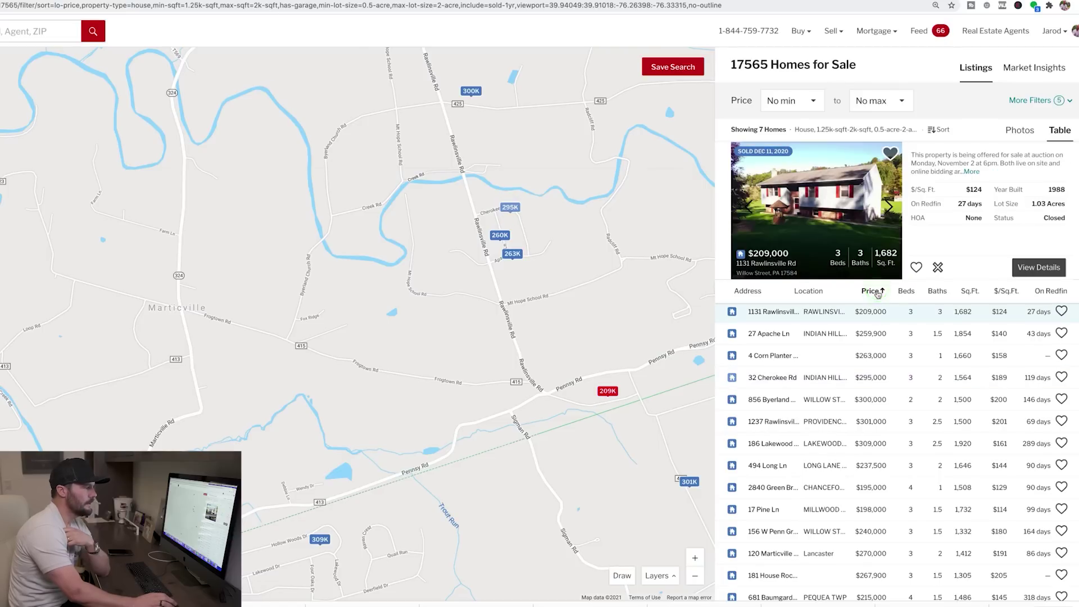
{"action": "left_click", "coordinate": [877, 291]}
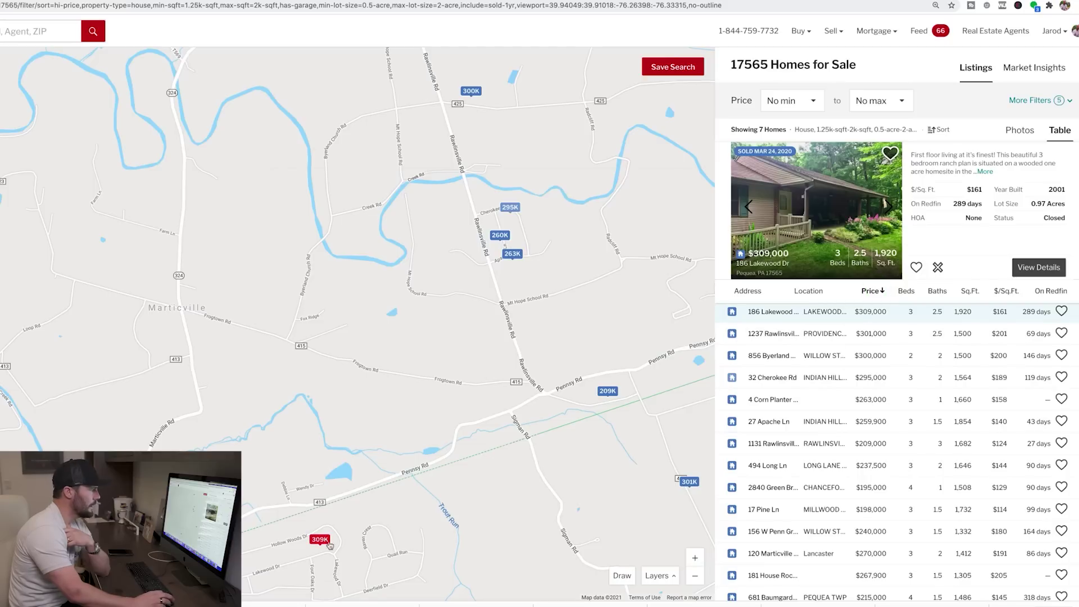
{"action": "left_click", "coordinate": [825, 334]}
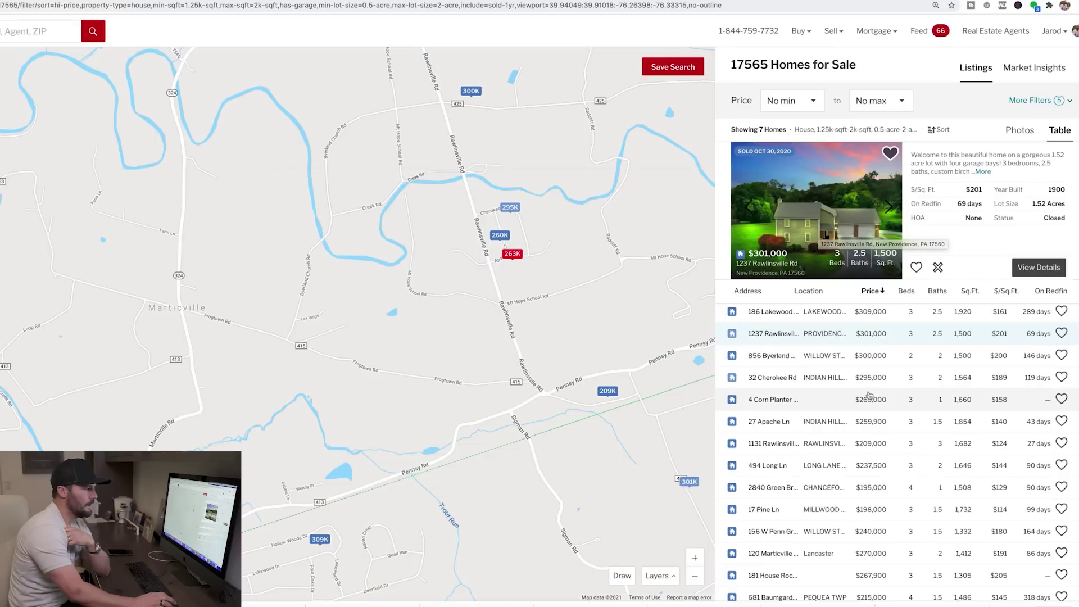
{"action": "left_click", "coordinate": [1030, 100]}
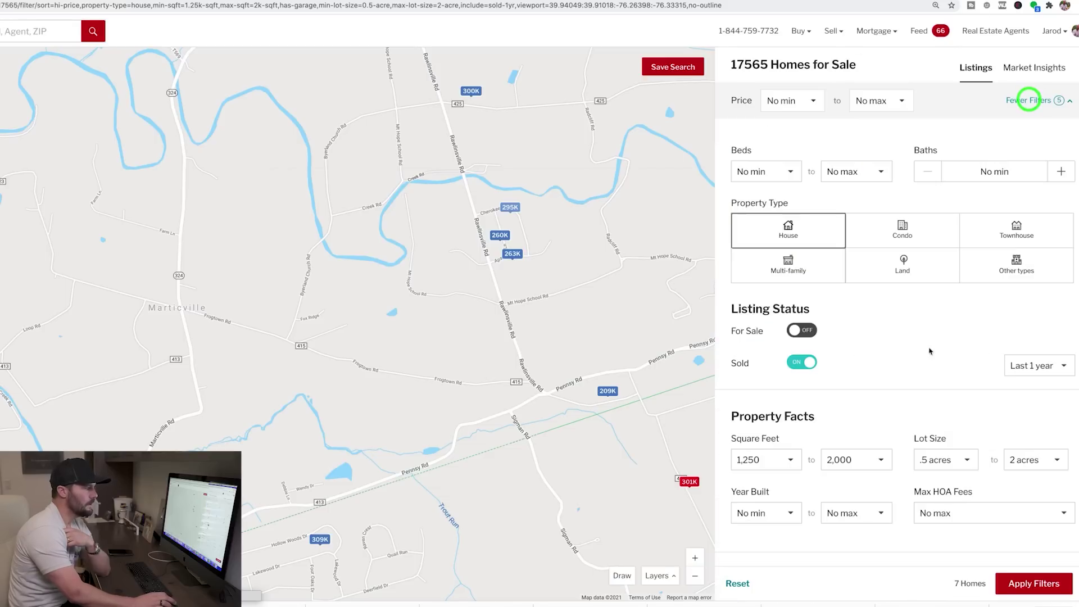
Step: Try maximum Year Built caps of 1950, then 1980, then 1990 on the sold results
{"action": "scroll", "coordinate": [885, 405], "scroll_direction": "down", "scroll_amount": 3}
{"action": "left_click", "coordinate": [859, 396]}
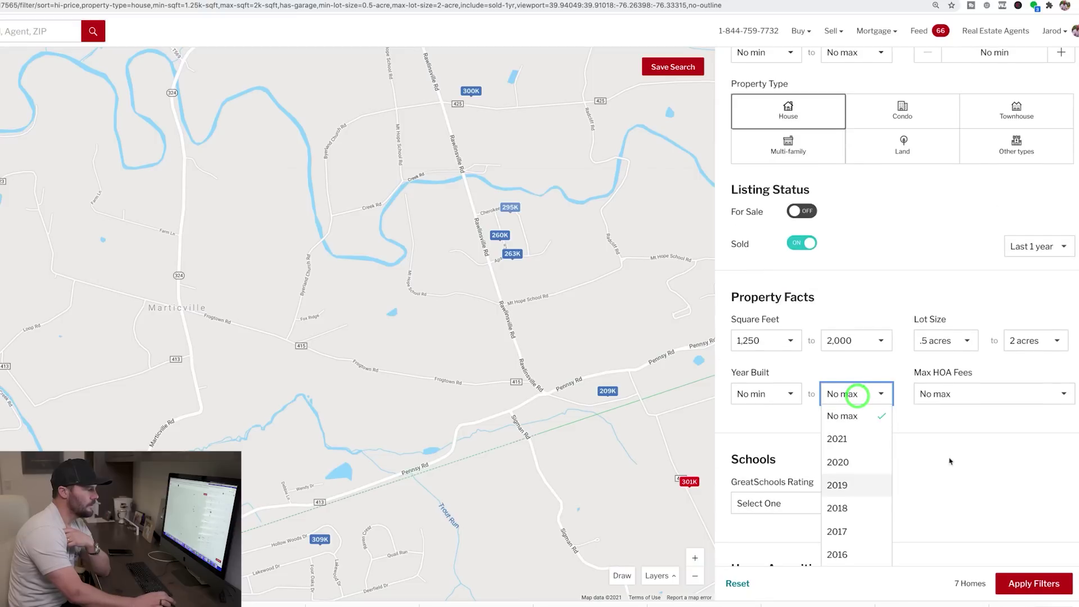
{"action": "scroll", "coordinate": [865, 433], "scroll_direction": "down", "scroll_amount": 5}
{"action": "scroll", "coordinate": [847, 412], "scroll_direction": "down", "scroll_amount": 5}
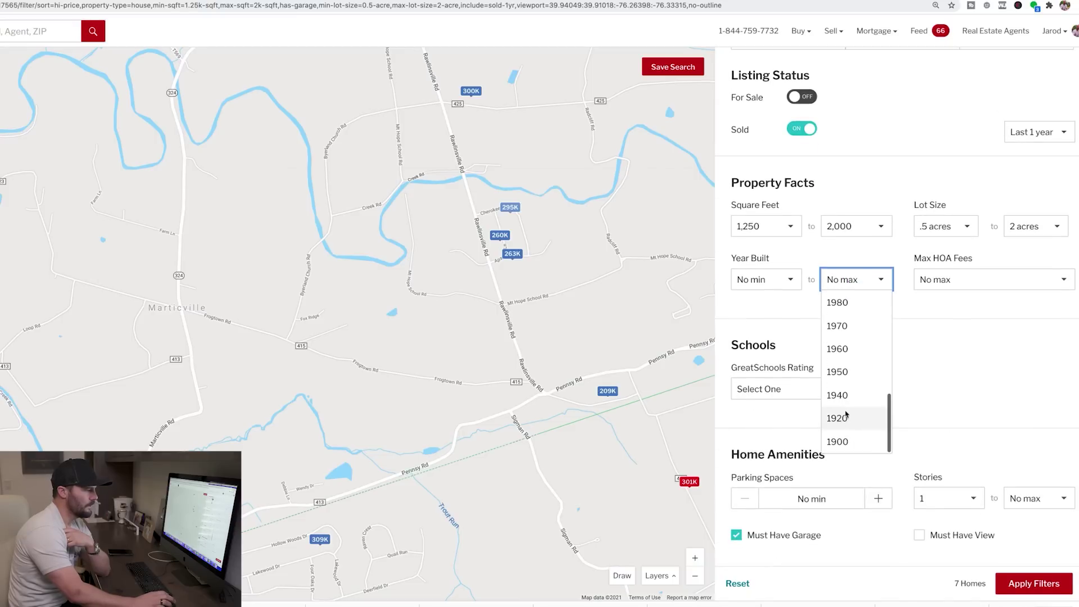
{"action": "left_click", "coordinate": [832, 368]}
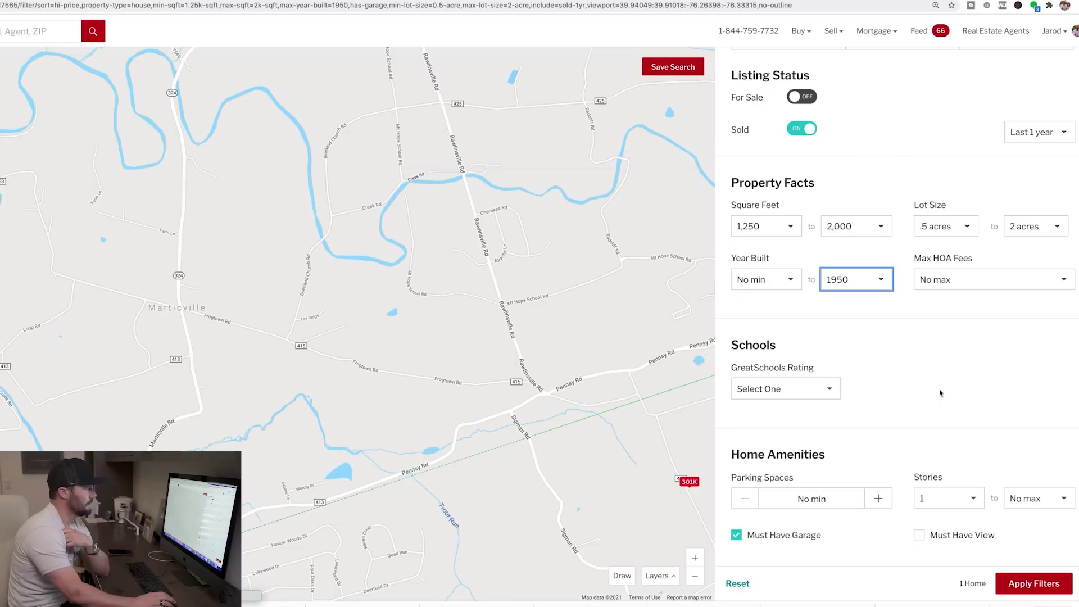
{"action": "left_click", "coordinate": [857, 283]}
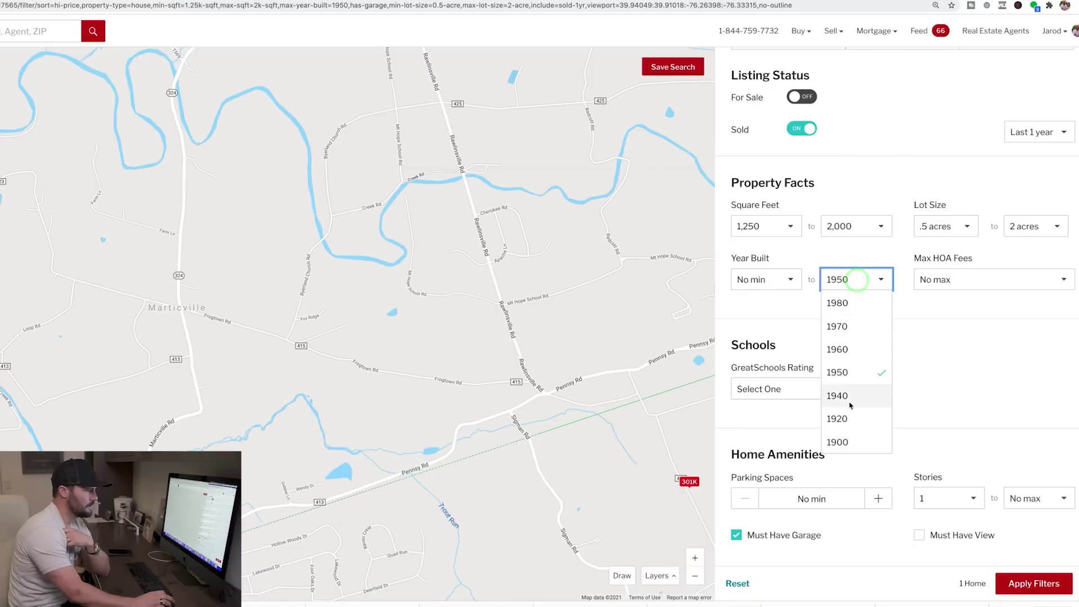
{"action": "left_click", "coordinate": [843, 307]}
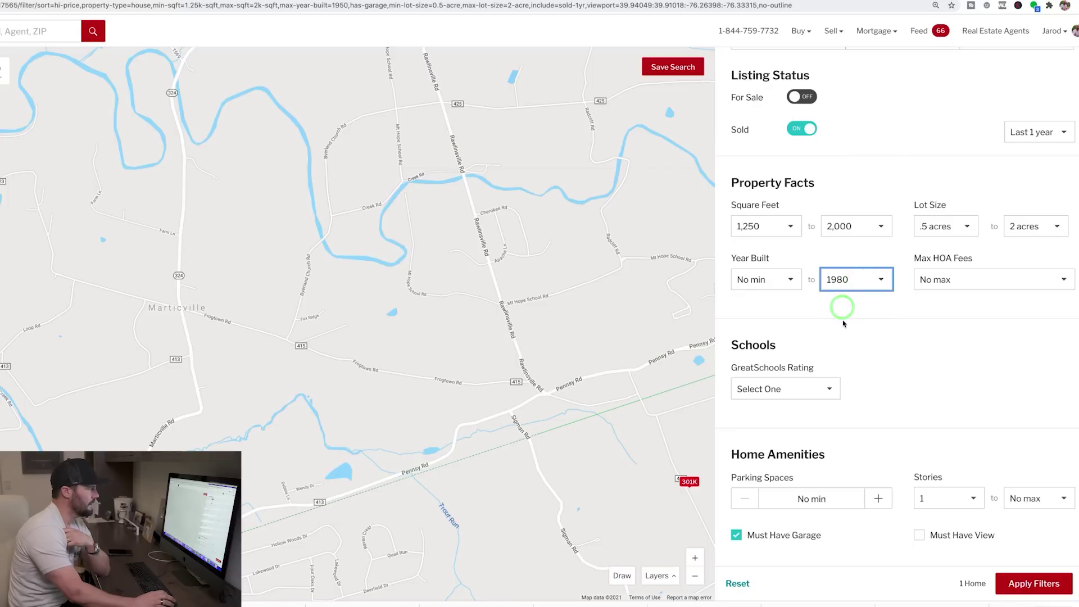
{"action": "left_click", "coordinate": [842, 285]}
{"action": "scroll", "coordinate": [840, 402], "scroll_direction": "up", "scroll_amount": 2}
{"action": "left_click", "coordinate": [838, 408]}
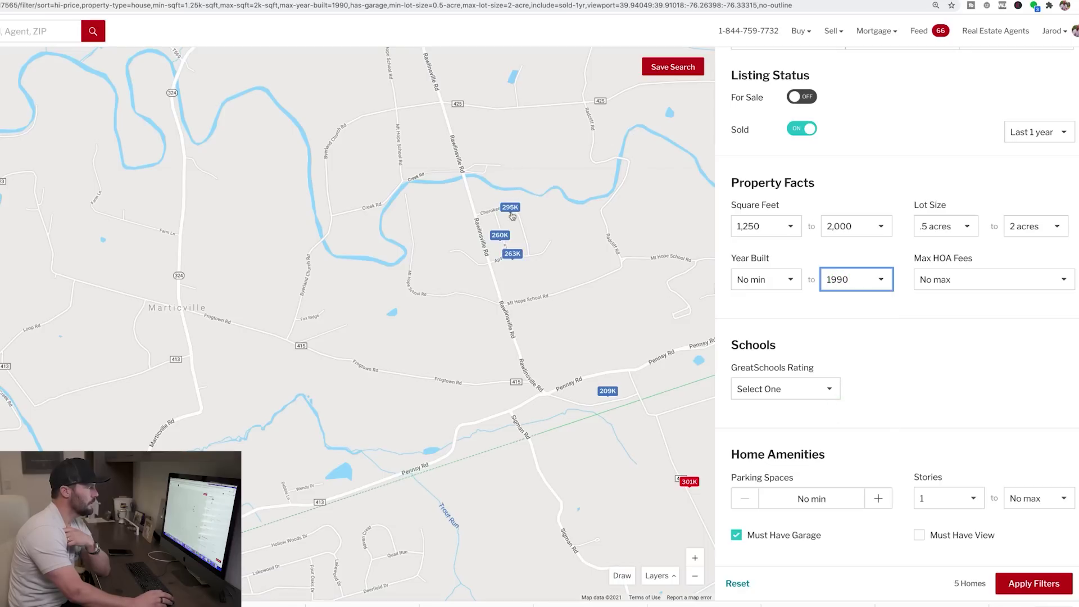
{"action": "left_click", "coordinate": [511, 210]}
{"action": "left_click", "coordinate": [515, 256]}
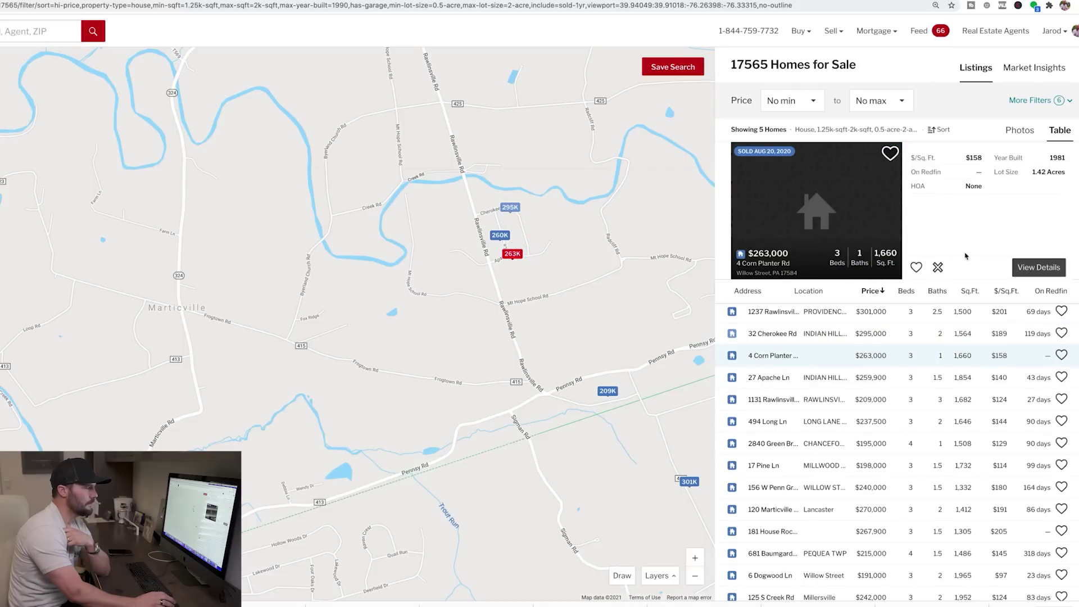
{"action": "left_click", "coordinate": [1015, 100]}
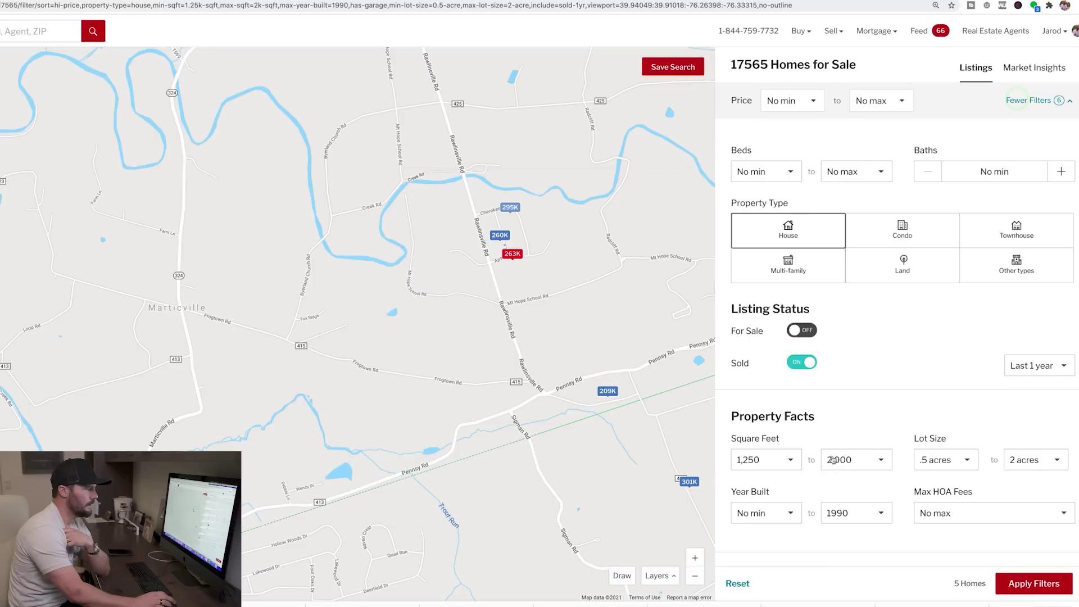
{"action": "left_click", "coordinate": [854, 519]}
{"action": "scroll", "coordinate": [854, 517], "scroll_direction": "down", "scroll_amount": 3}
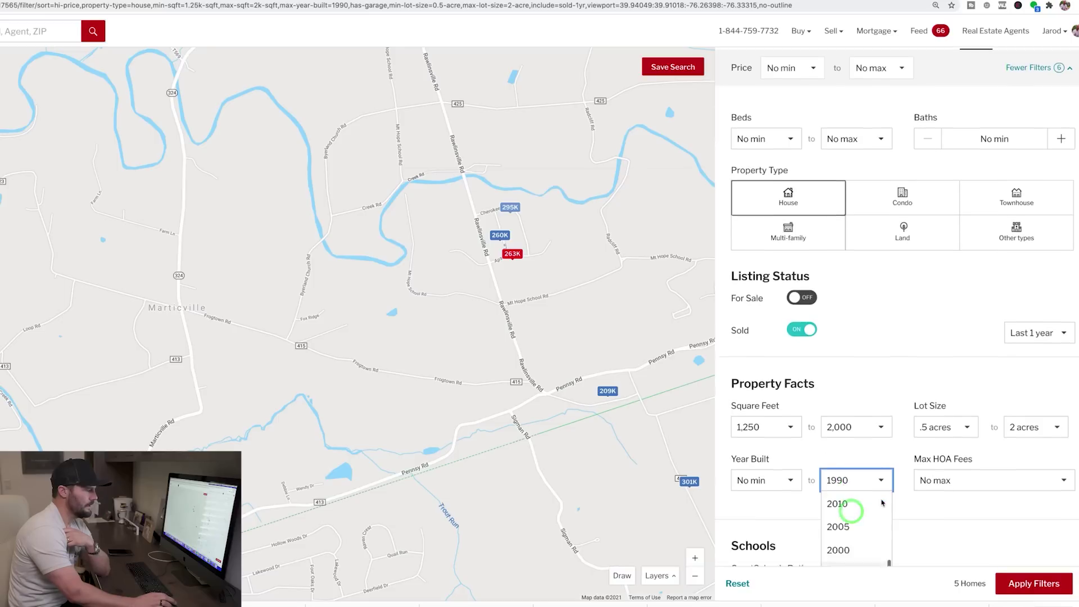
{"action": "left_click", "coordinate": [837, 485]}
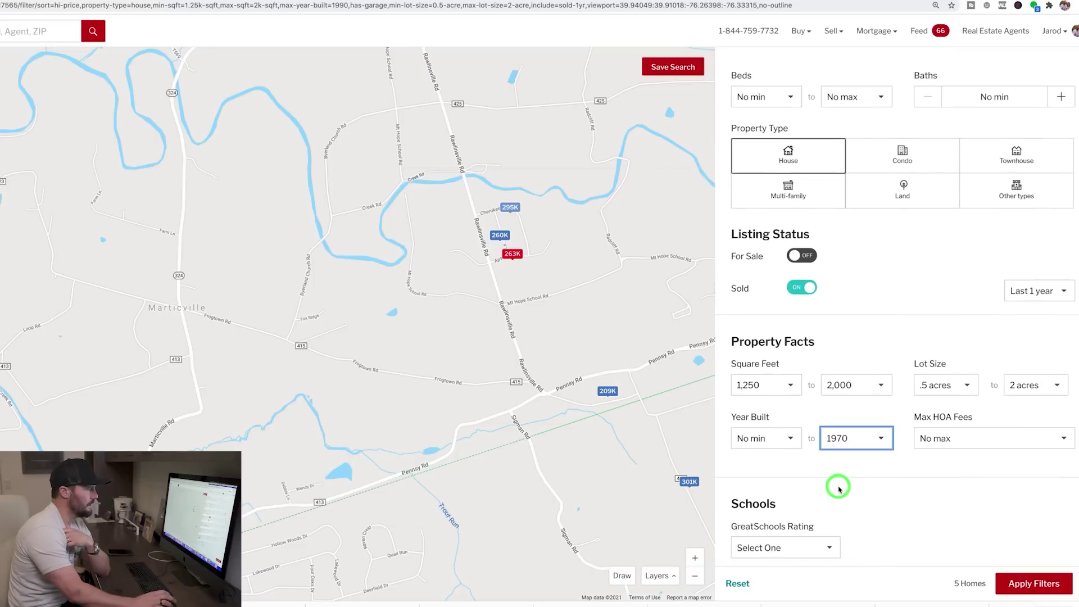
{"action": "mouse_move", "coordinate": [678, 477]}
{"action": "left_mouse_down"}
{"action": "mouse_move", "coordinate": [597, 380]}
{"action": "mouse_move", "coordinate": [532, 457]}
{"action": "mouse_move", "coordinate": [530, 412]}
{"action": "mouse_move", "coordinate": [614, 422]}
{"action": "mouse_move", "coordinate": [713, 520]}
{"action": "mouse_move", "coordinate": [575, 327]}
{"action": "mouse_move", "coordinate": [520, 319]}
{"action": "left_mouse_up"}
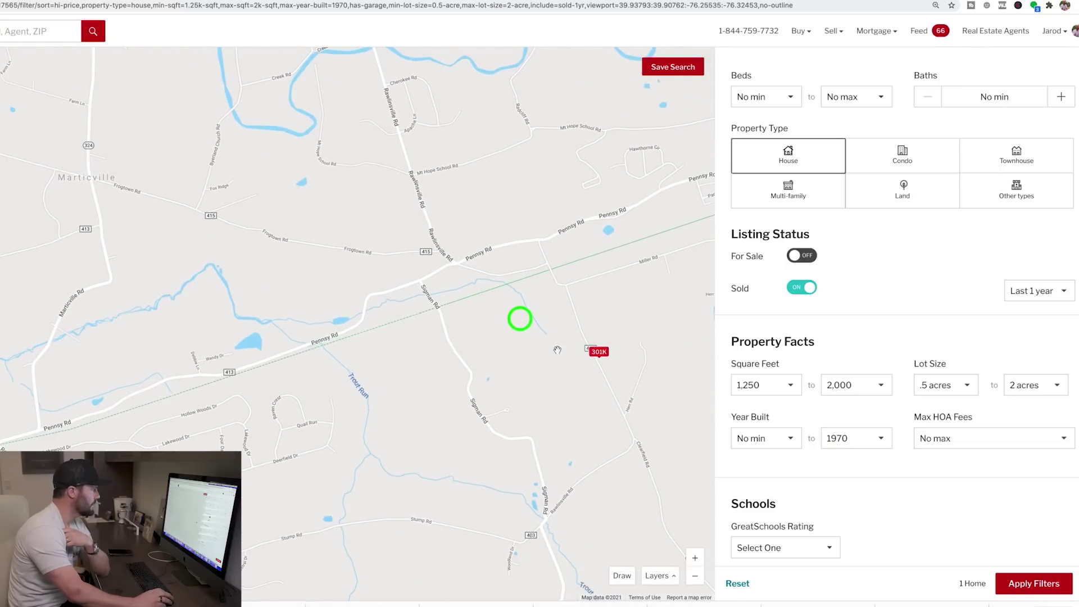
{"action": "left_click", "coordinate": [599, 352]}
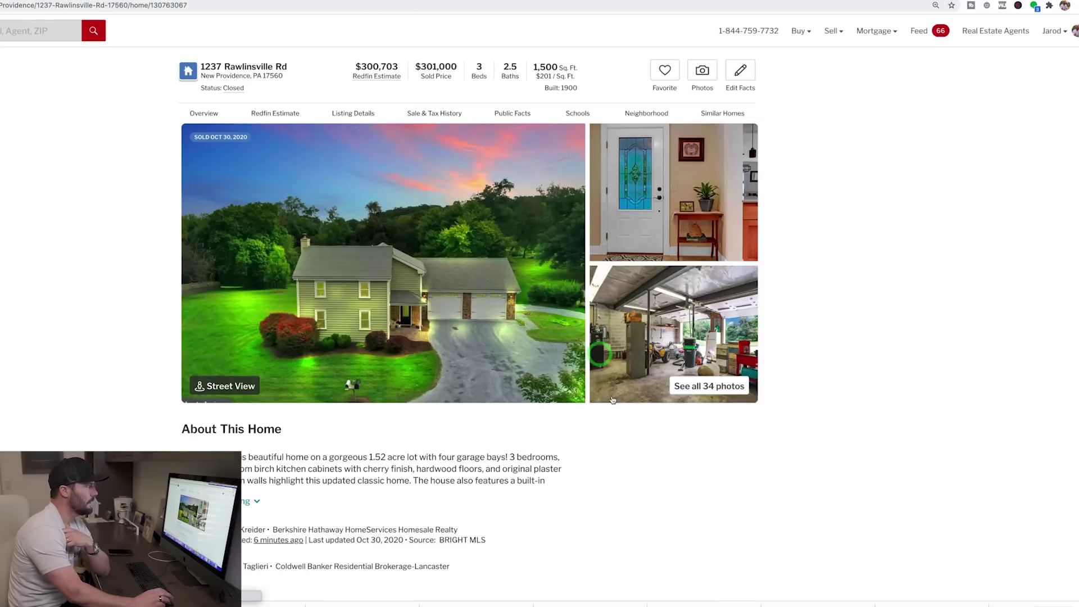
{"action": "scroll", "coordinate": [417, 437], "scroll_direction": "down", "scroll_amount": 2}
{"action": "scroll", "coordinate": [416, 437], "scroll_direction": "down", "scroll_amount": 2}
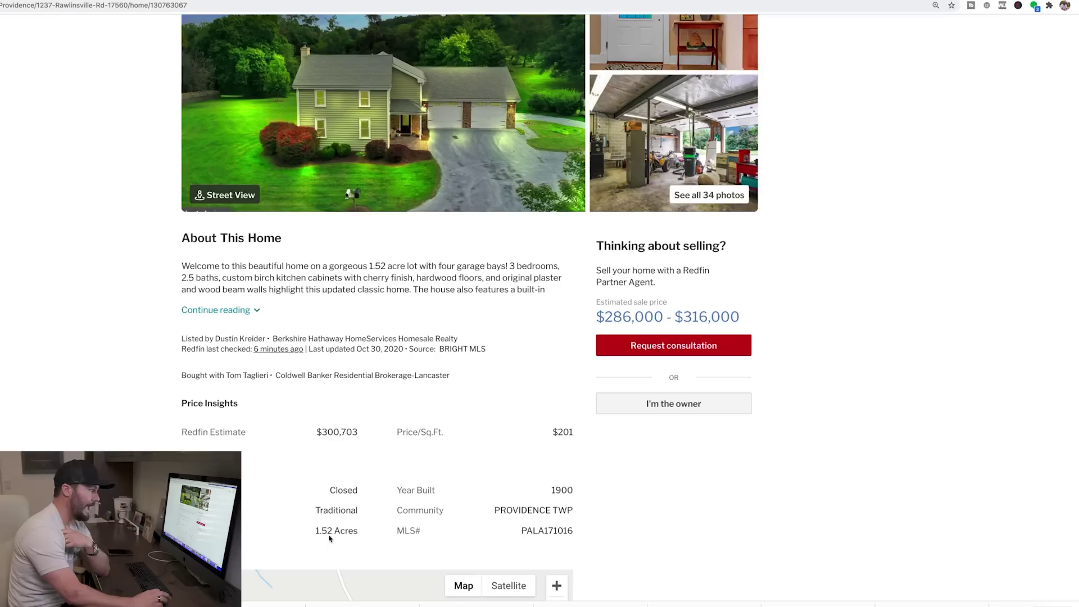
{"action": "scroll", "coordinate": [470, 461], "scroll_direction": "down", "scroll_amount": 2}
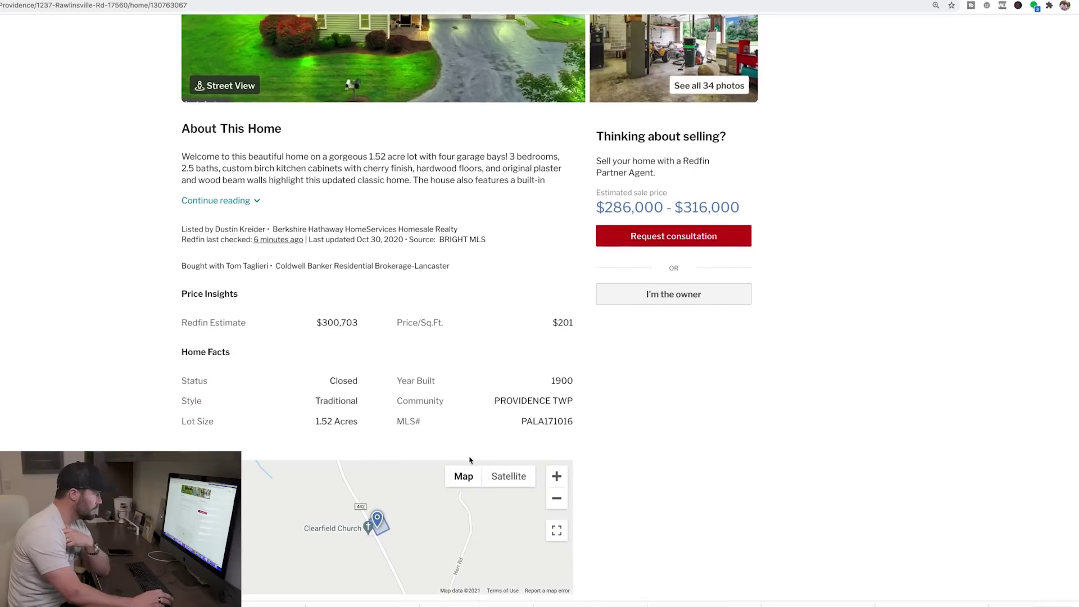
{"action": "scroll", "coordinate": [470, 460], "scroll_direction": "up", "scroll_amount": 5}
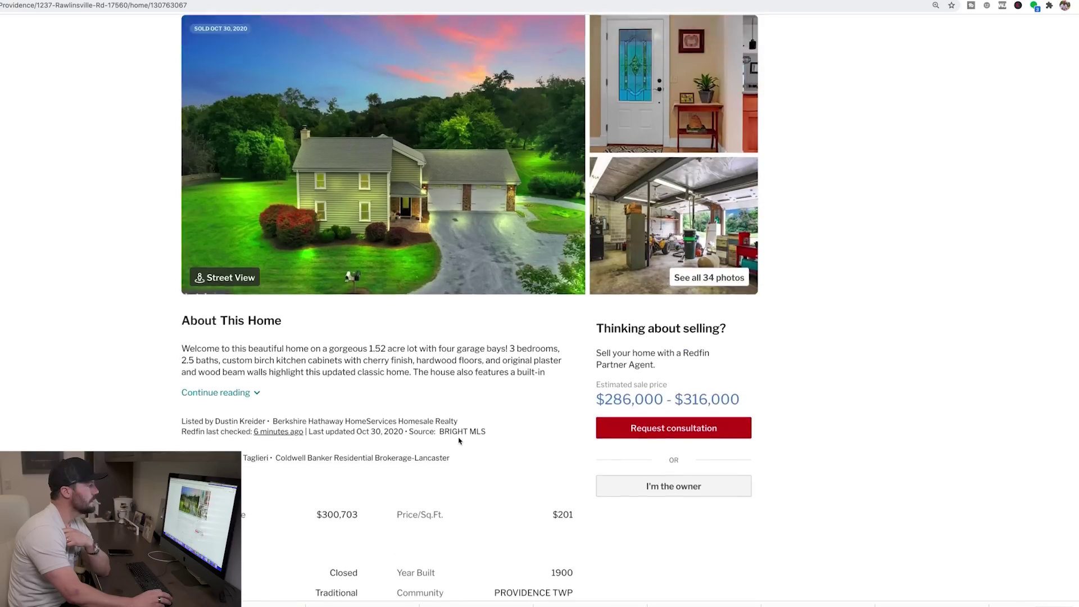
{"action": "scroll", "coordinate": [458, 440], "scroll_direction": "down", "scroll_amount": 15}
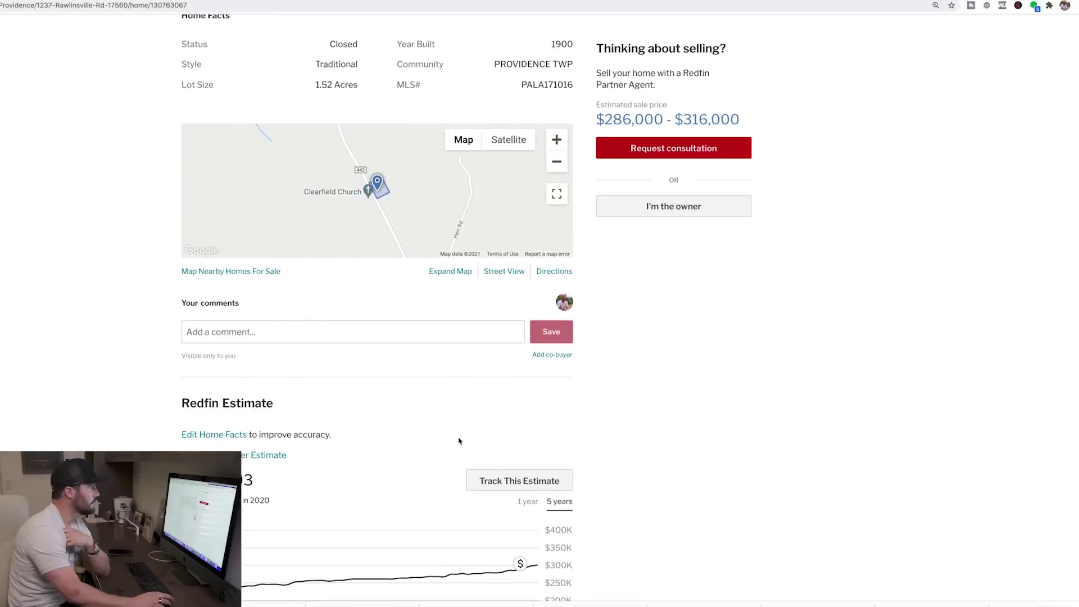
{"action": "scroll", "coordinate": [458, 441], "scroll_direction": "down", "scroll_amount": 15}
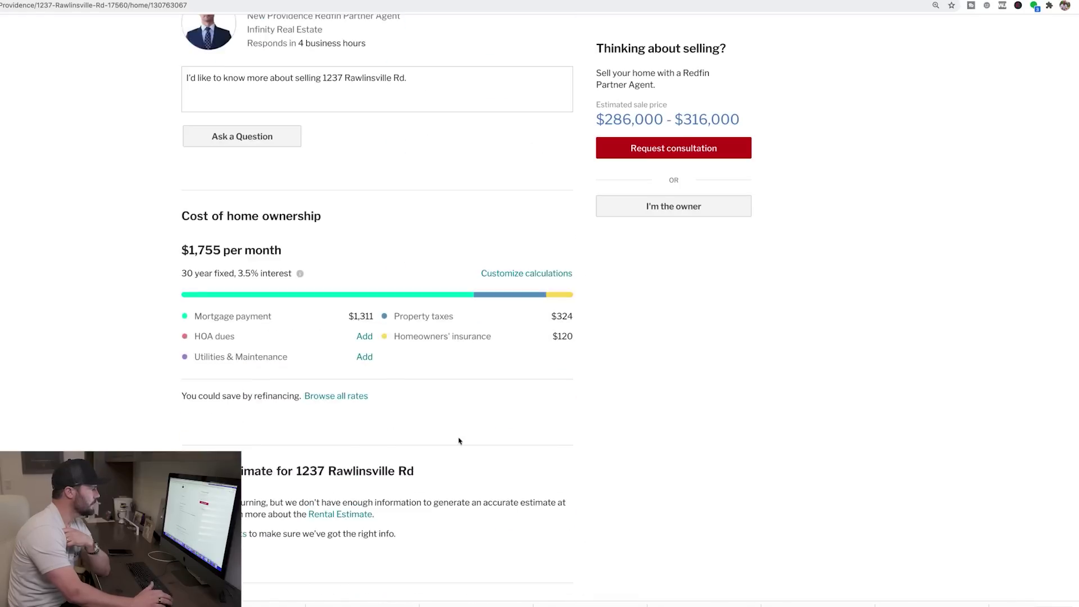
{"action": "scroll", "coordinate": [458, 440], "scroll_direction": "down", "scroll_amount": 15}
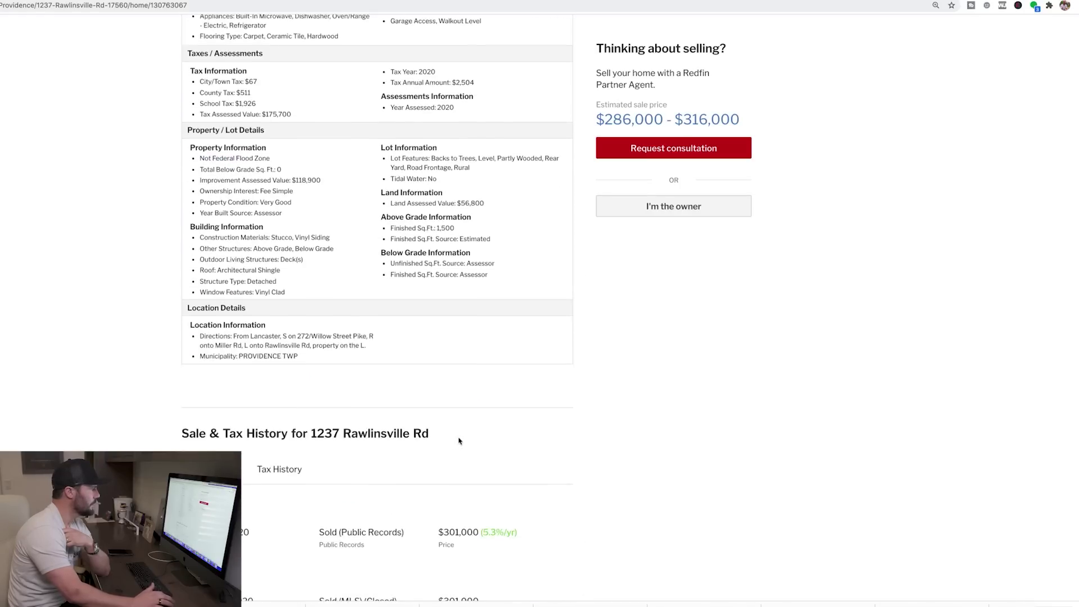
{"action": "scroll", "coordinate": [458, 437], "scroll_direction": "down", "scroll_amount": 2}
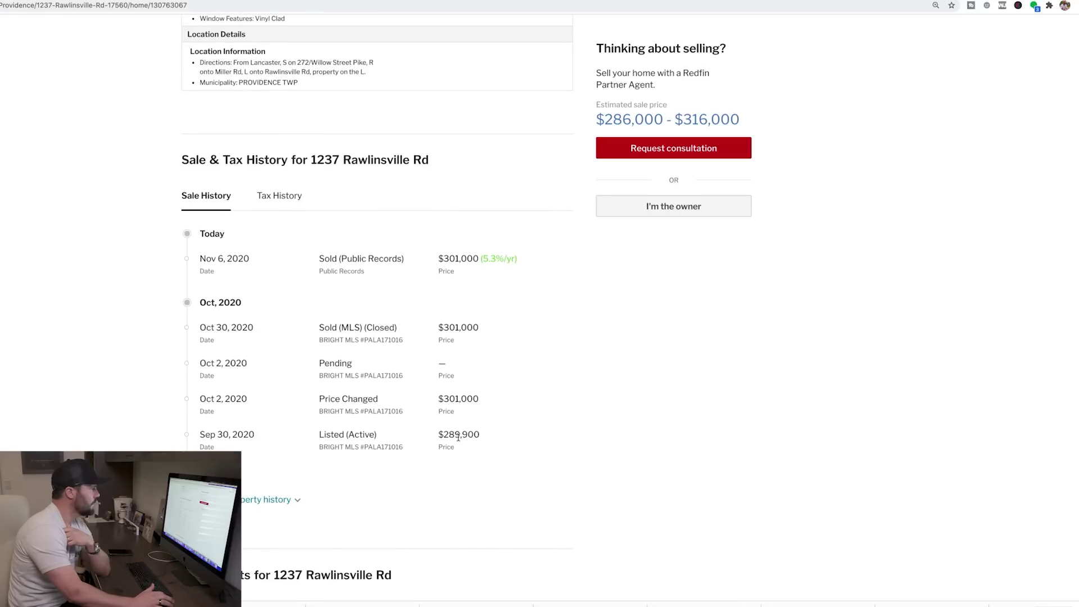
{"action": "scroll", "coordinate": [458, 437], "scroll_direction": "down", "scroll_amount": 5}
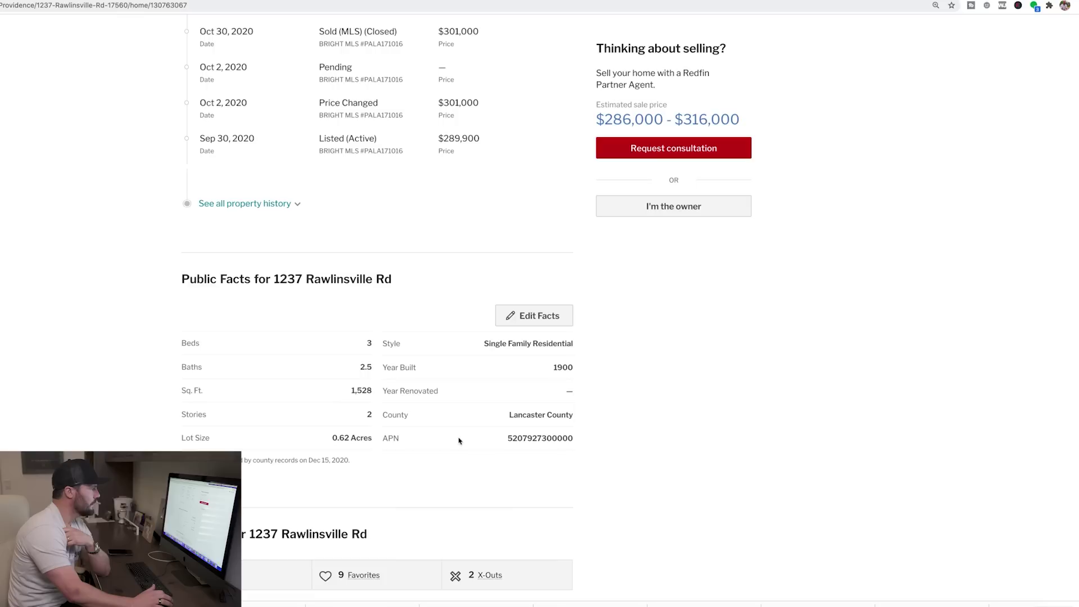
{"action": "scroll", "coordinate": [737, 306], "scroll_direction": "up", "scroll_amount": 20}
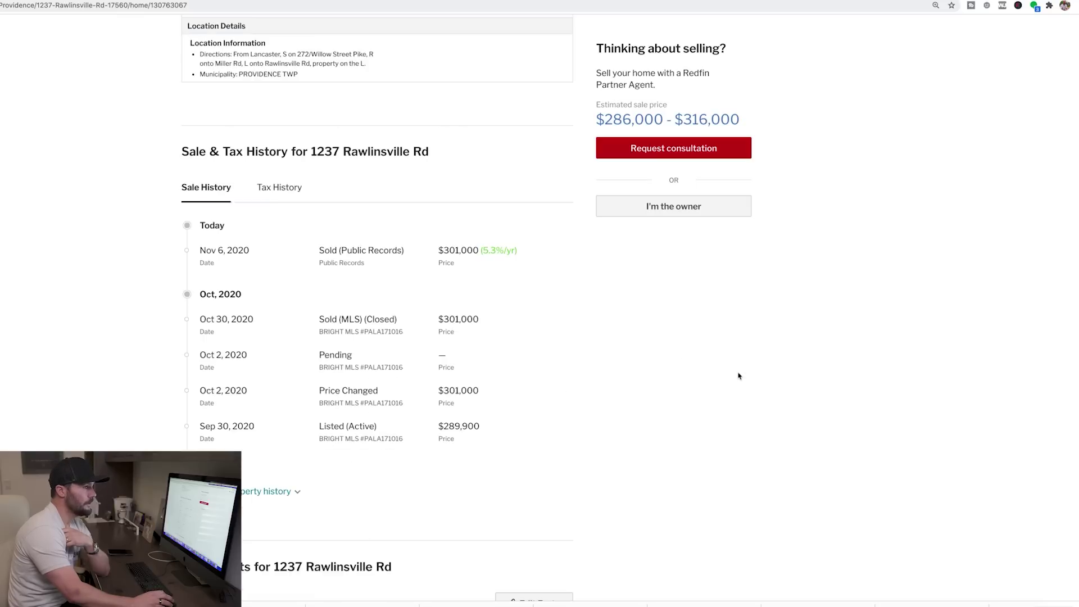
{"action": "scroll", "coordinate": [738, 398], "scroll_direction": "up", "scroll_amount": 20}
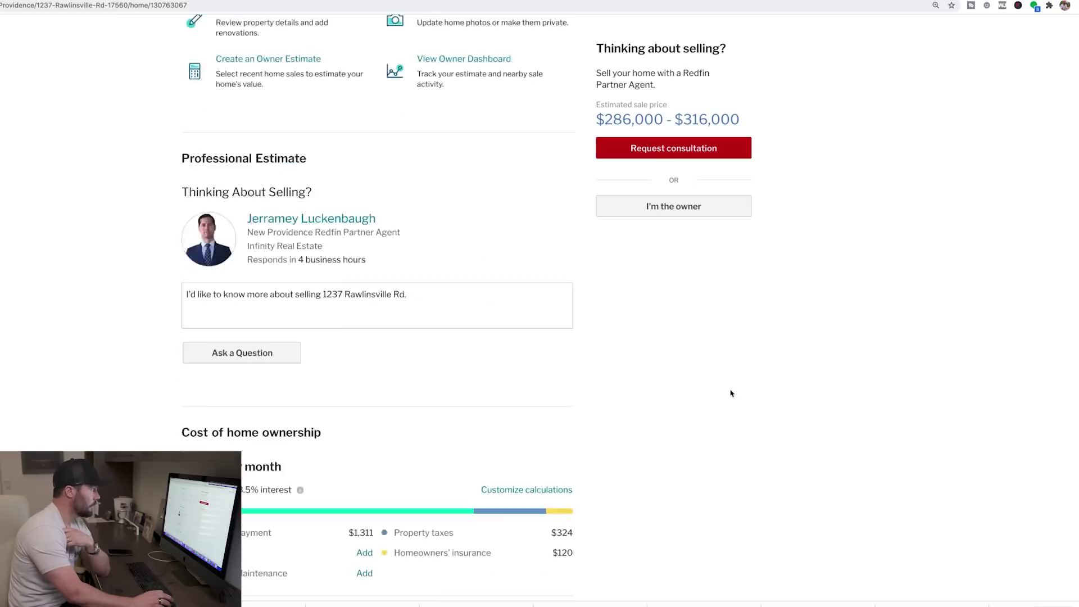
{"action": "scroll", "coordinate": [725, 402], "scroll_direction": "up", "scroll_amount": 12}
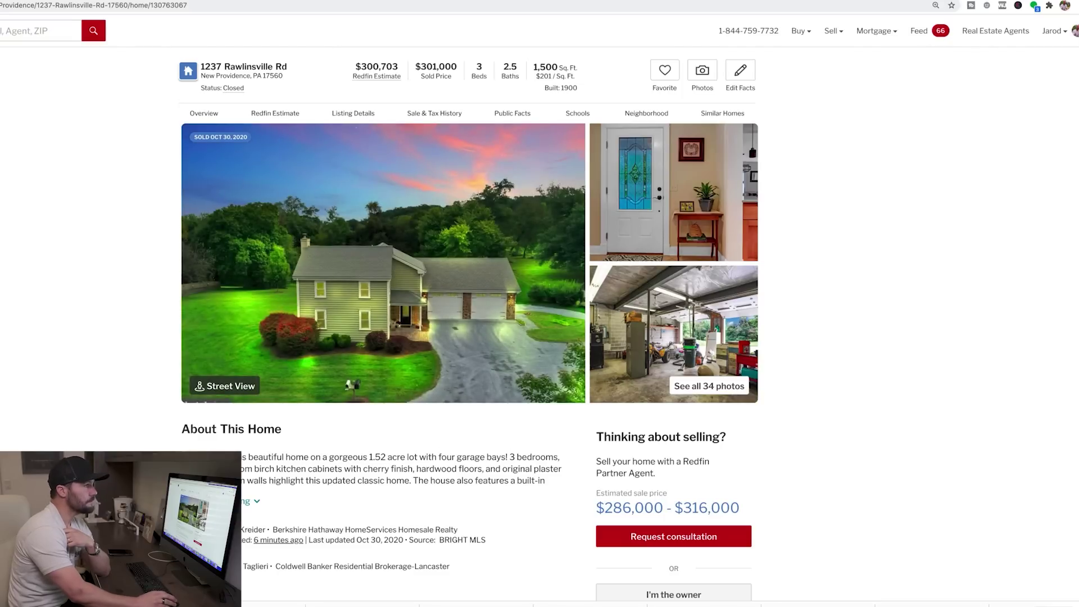
{"action": "key", "text": "super+Left"}
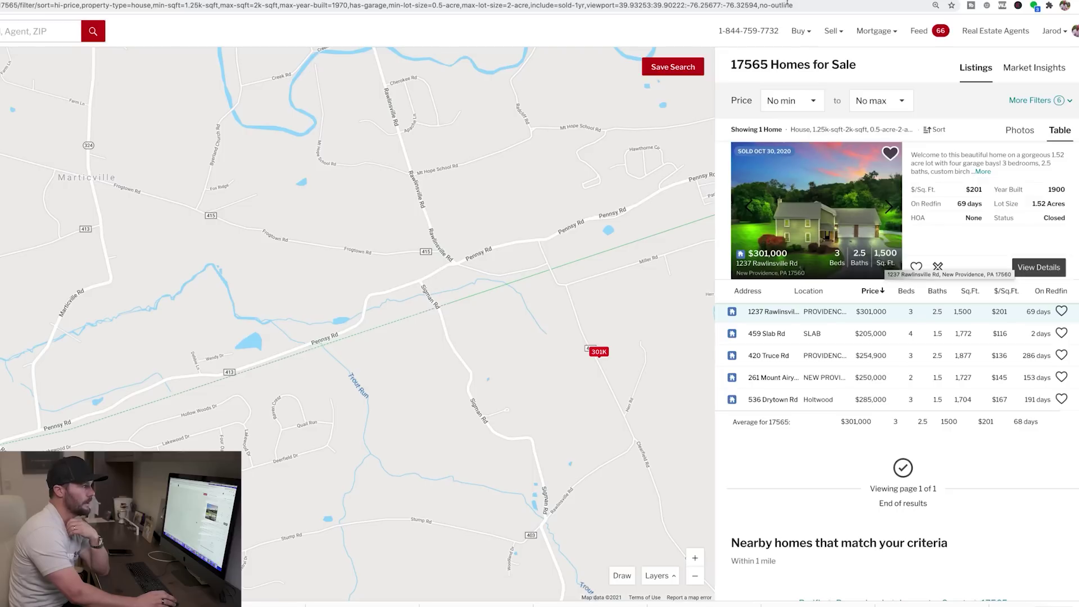
{"action": "key", "text": "super+Right"}
{"action": "scroll", "coordinate": [686, 47], "scroll_direction": "up", "scroll_amount": 3}
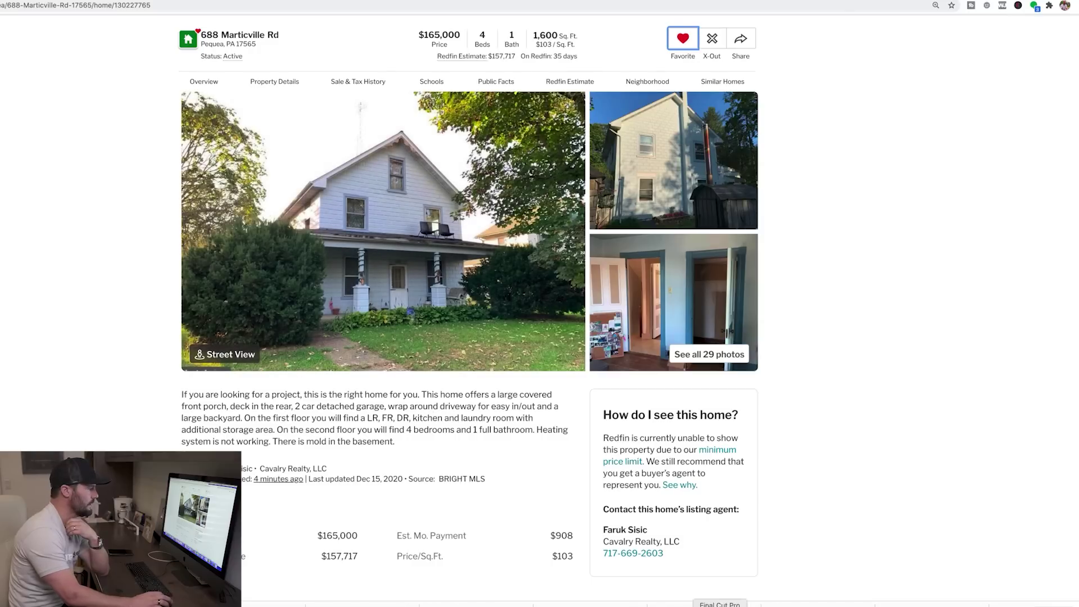
Step: In Calculator, clear the old result and compute 275 × 0.75 = 206.25
{"action": "left_click", "coordinate": [752, 603]}
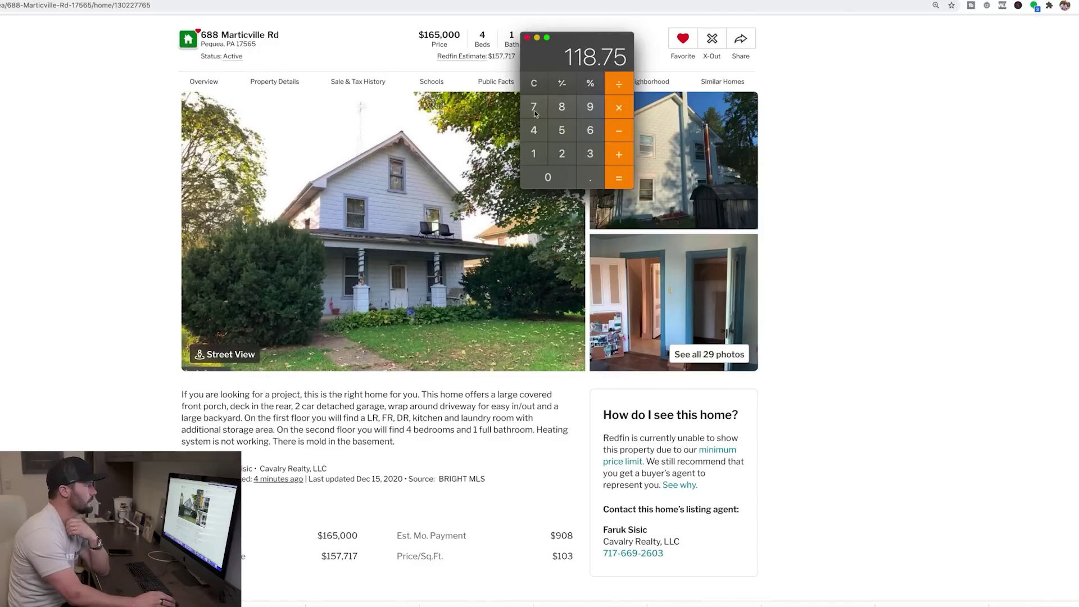
{"action": "left_click", "coordinate": [533, 80]}
{"action": "left_click", "coordinate": [561, 154]}
{"action": "left_click", "coordinate": [532, 109]}
{"action": "left_click", "coordinate": [562, 129]}
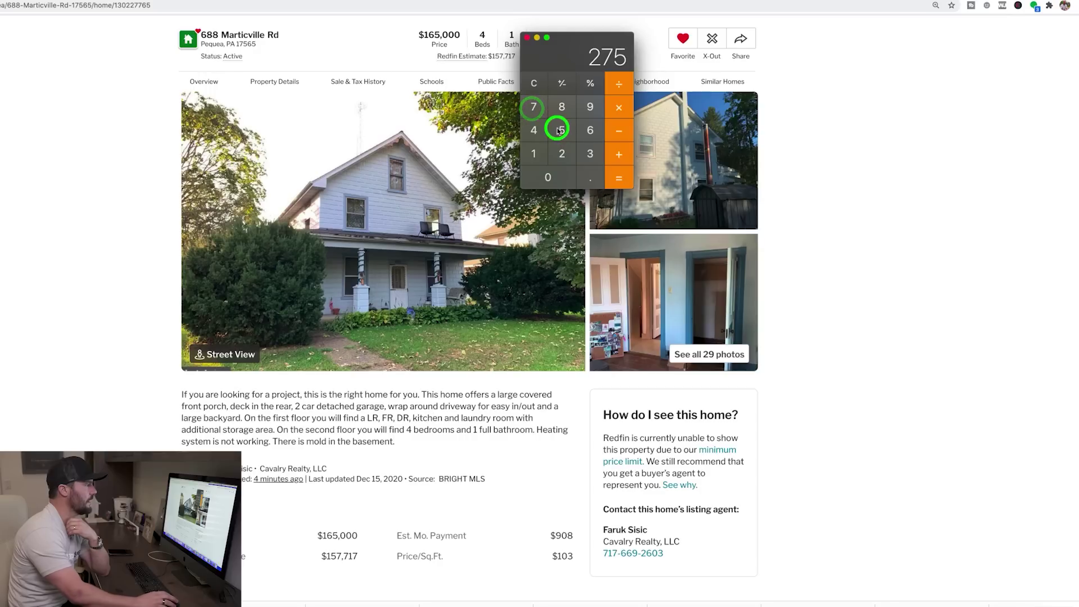
{"action": "left_click", "coordinate": [616, 109]}
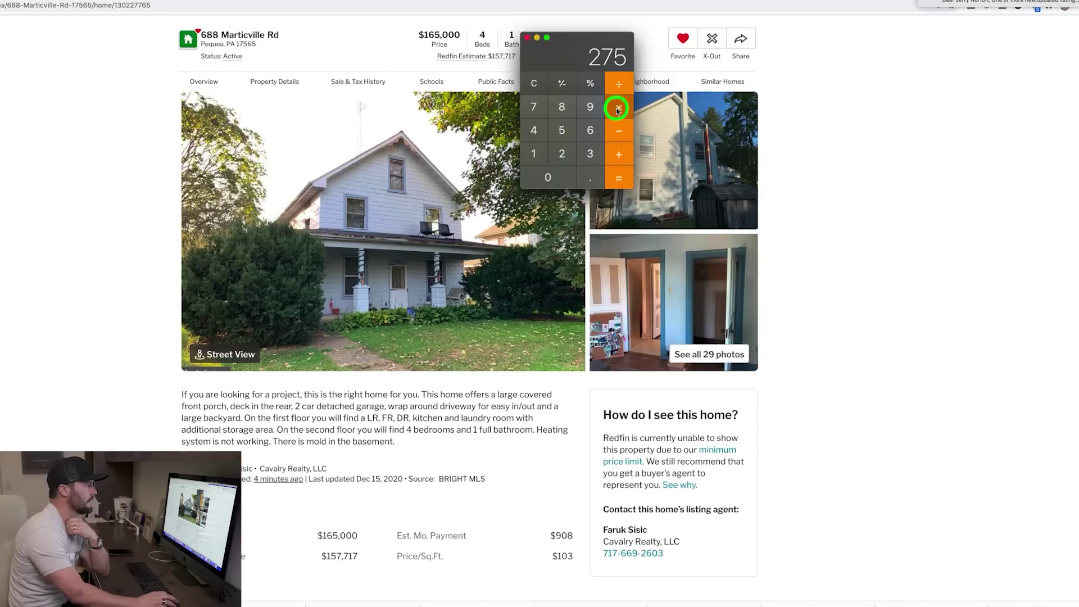
{"action": "left_click", "coordinate": [589, 178]}
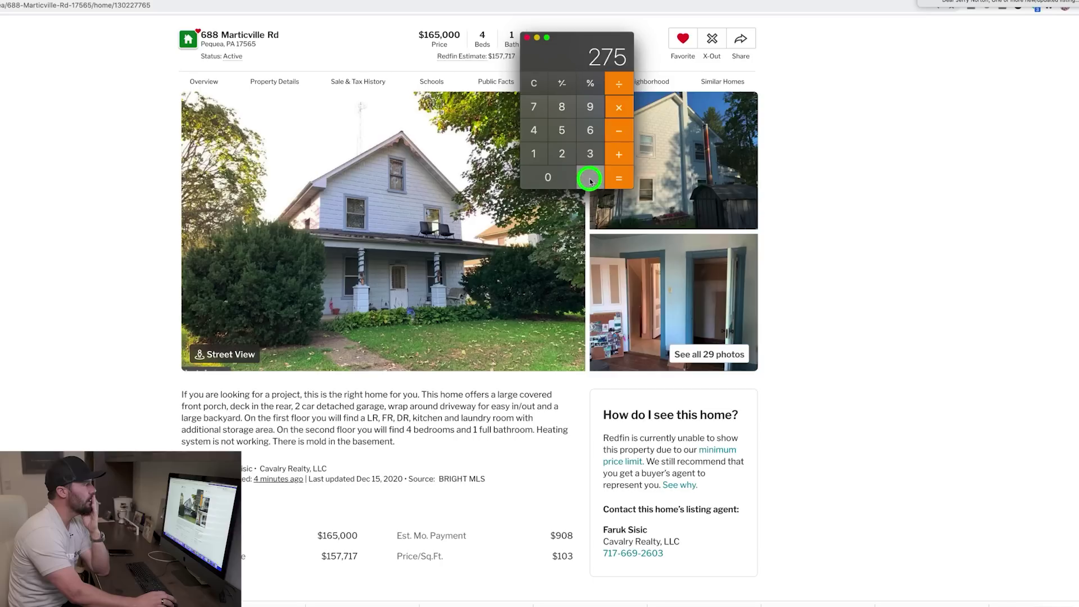
{"action": "left_click", "coordinate": [538, 108]}
{"action": "left_click", "coordinate": [561, 130]}
{"action": "left_click", "coordinate": [614, 179]}
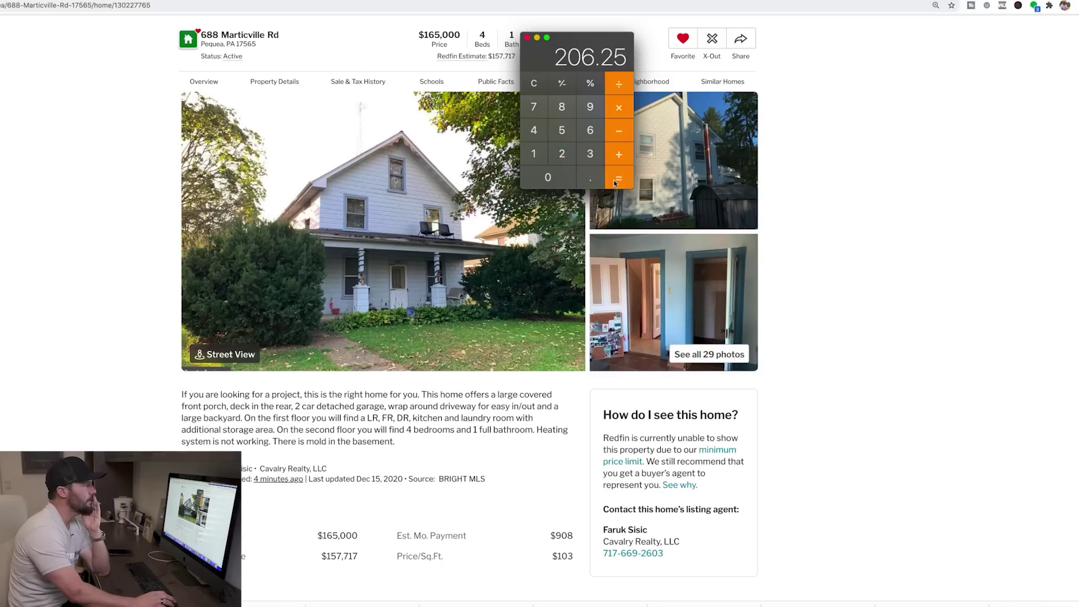
Step: Clear and recompute with 275 × 0.7, giving 192.5
{"action": "left_click", "coordinate": [538, 84]}
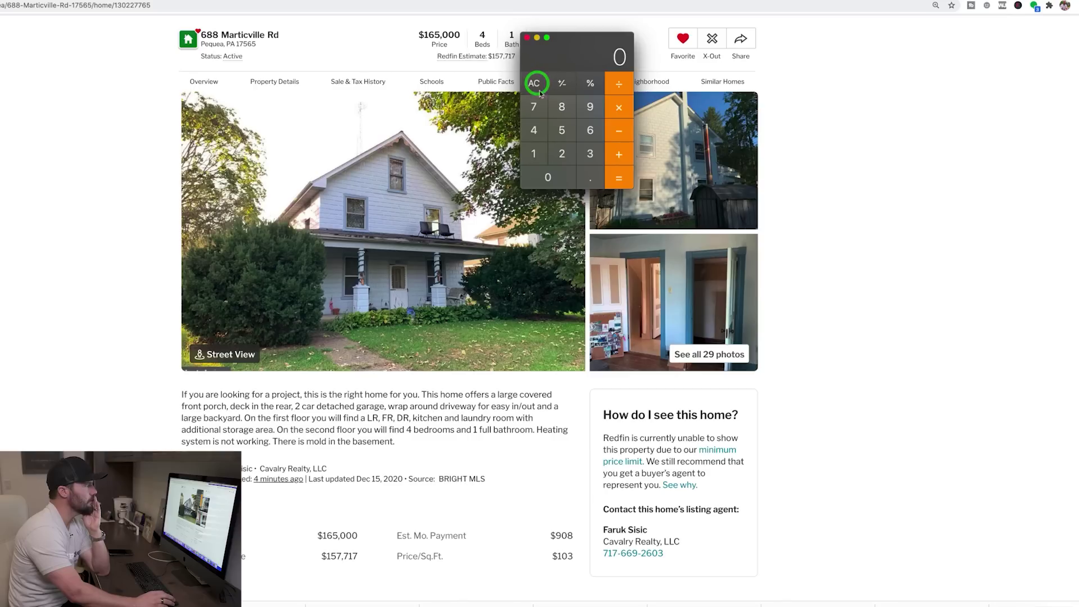
{"action": "left_click", "coordinate": [561, 155]}
{"action": "left_click", "coordinate": [534, 107]}
{"action": "left_click", "coordinate": [562, 130]}
{"action": "left_click", "coordinate": [615, 108]}
{"action": "left_click", "coordinate": [588, 178]}
{"action": "left_click", "coordinate": [535, 108]}
{"action": "left_click", "coordinate": [618, 177]}
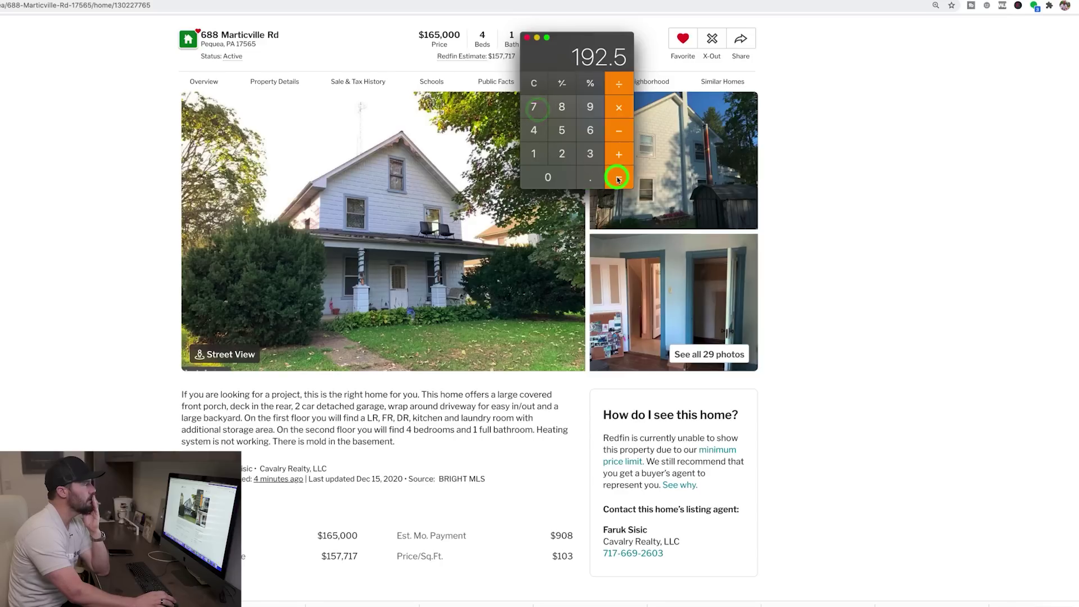
Step: Subtract 50 and then 20 to reach 122, and bring the listing back to front
{"action": "left_click", "coordinate": [614, 133]}
{"action": "left_click", "coordinate": [562, 131]}
{"action": "left_click", "coordinate": [559, 175]}
{"action": "key", "text": "Return"}
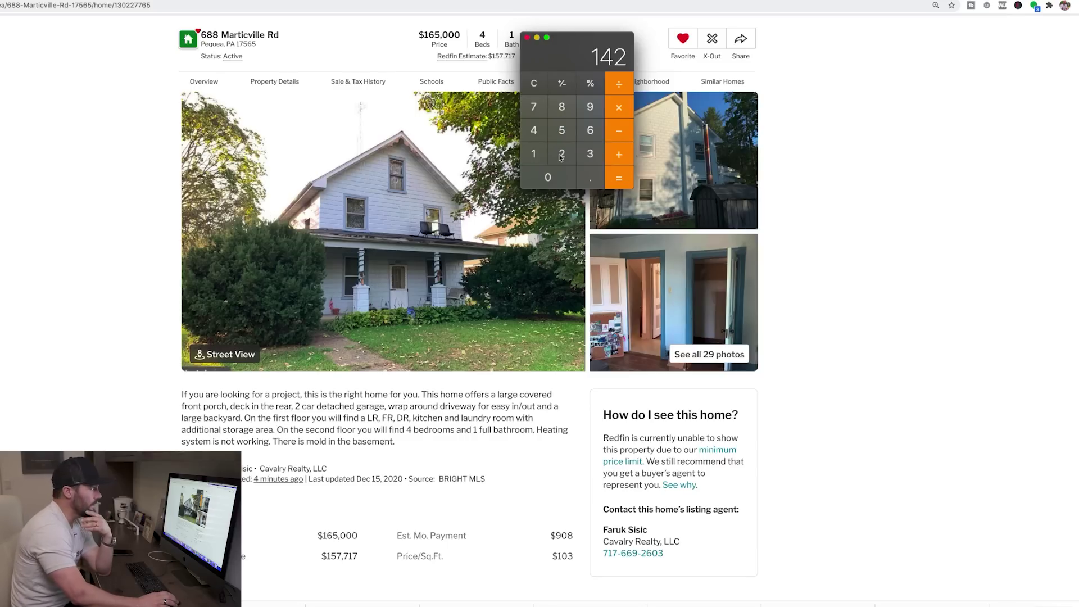
{"action": "left_click", "coordinate": [618, 134]}
{"action": "left_click", "coordinate": [562, 155]}
{"action": "left_click", "coordinate": [556, 181]}
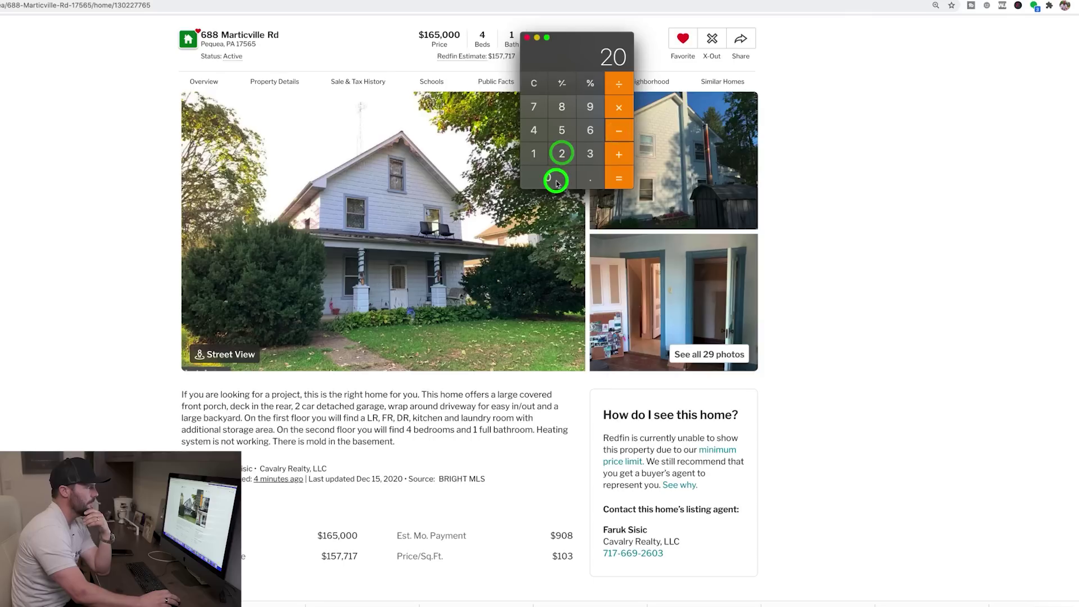
{"action": "left_click", "coordinate": [620, 178]}
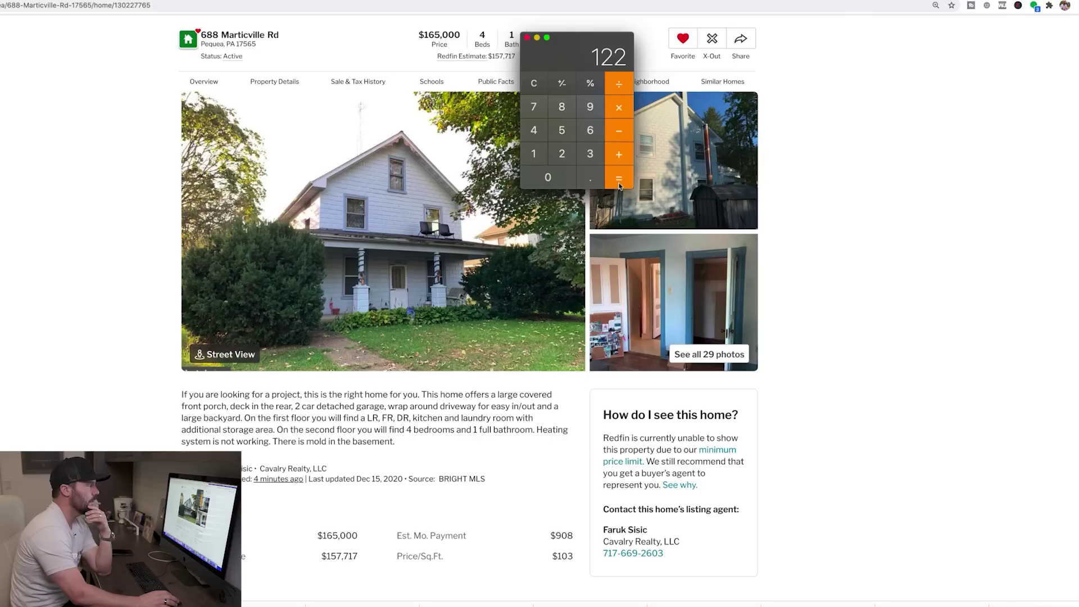
{"action": "left_click", "coordinate": [876, 230]}
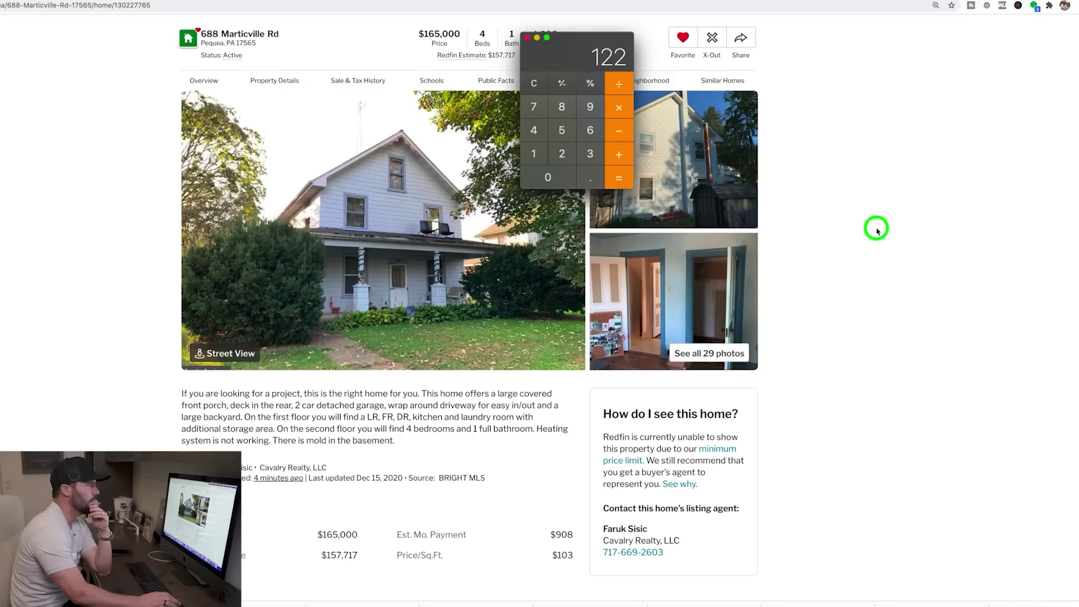